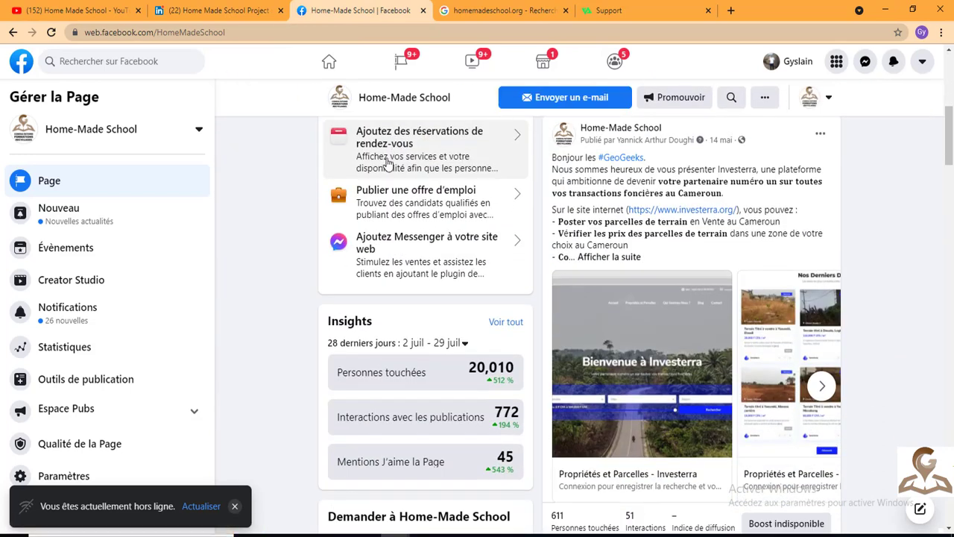
- Show the course title slide in PowerPoint and the Pix4D support site in the browser
{"action": "scroll", "coordinate": [387, 162], "scroll_direction": "up", "scroll_amount": 1}
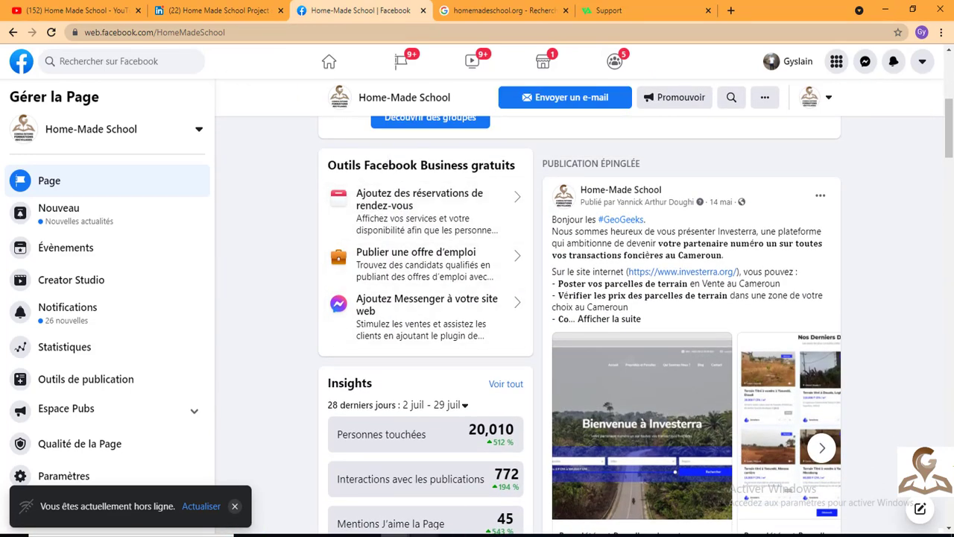
{"action": "mouse_move", "coordinate": [422, 534]}
{"action": "left_click", "coordinate": [522, 484]}
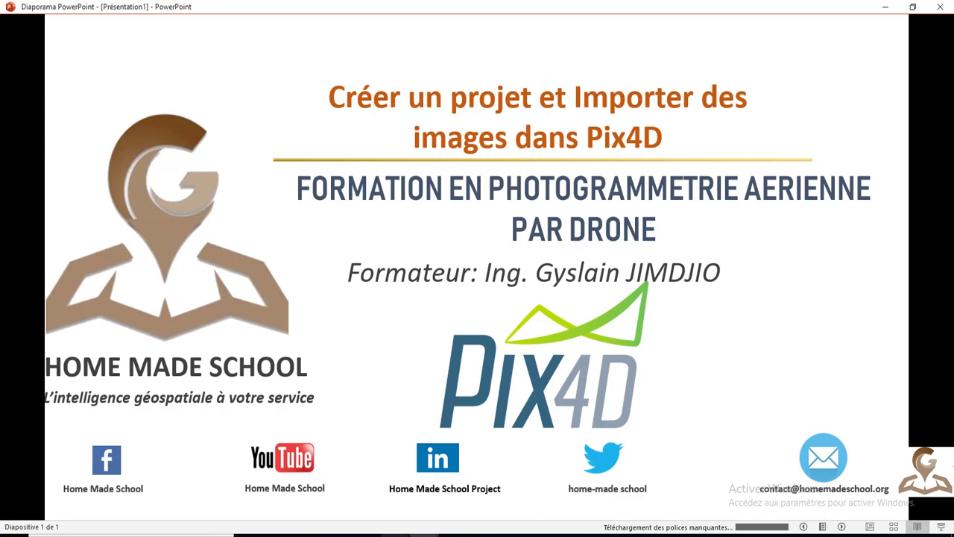
{"action": "mouse_move", "coordinate": [403, 532]}
{"action": "left_click", "coordinate": [266, 494]}
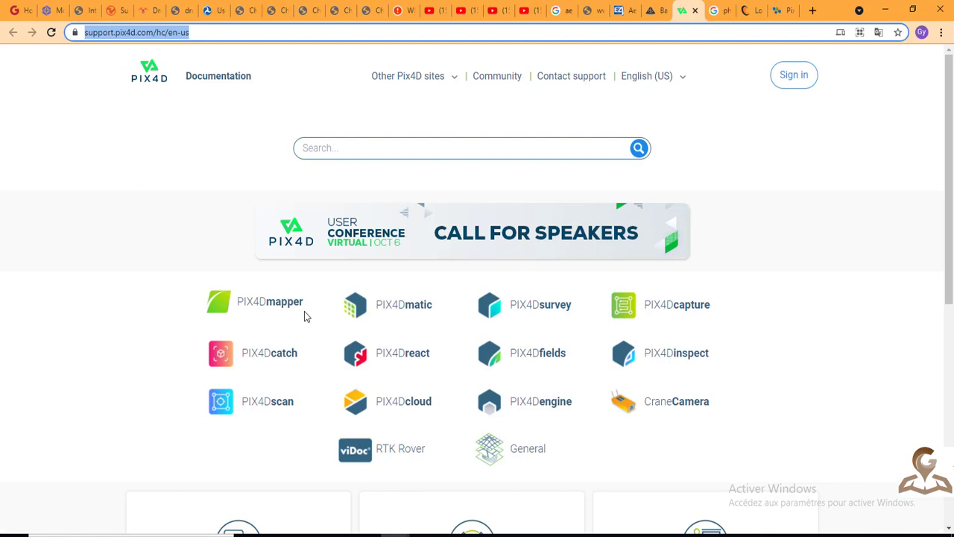
- Launch the Pix4D desktop application
{"action": "key", "text": "super"}
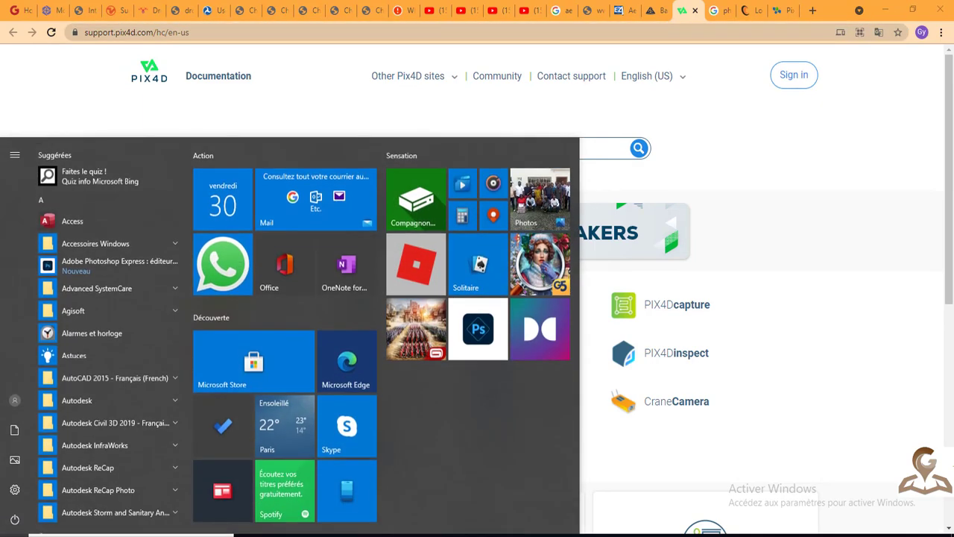
{"action": "type", "text": "pi"}
{"action": "left_click", "coordinate": [142, 213]}
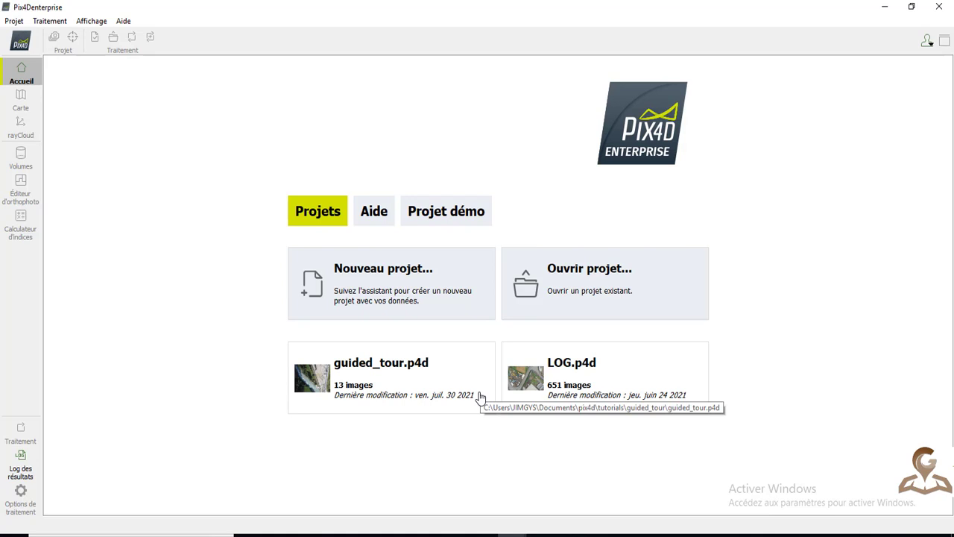
- Examine the Aide and Projet démo start pages and the map view of the already open guided_tour project
{"action": "left_click", "coordinate": [374, 218]}
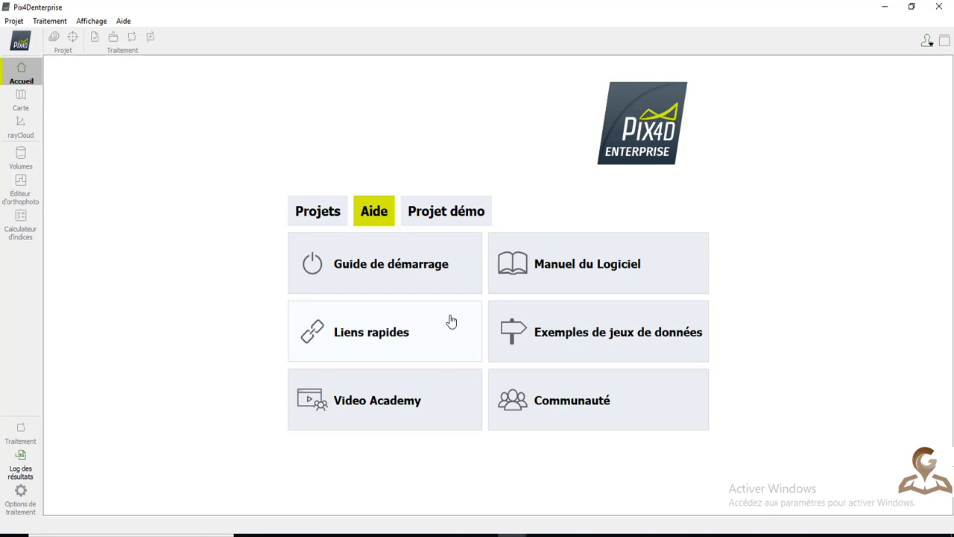
{"action": "left_click", "coordinate": [446, 222]}
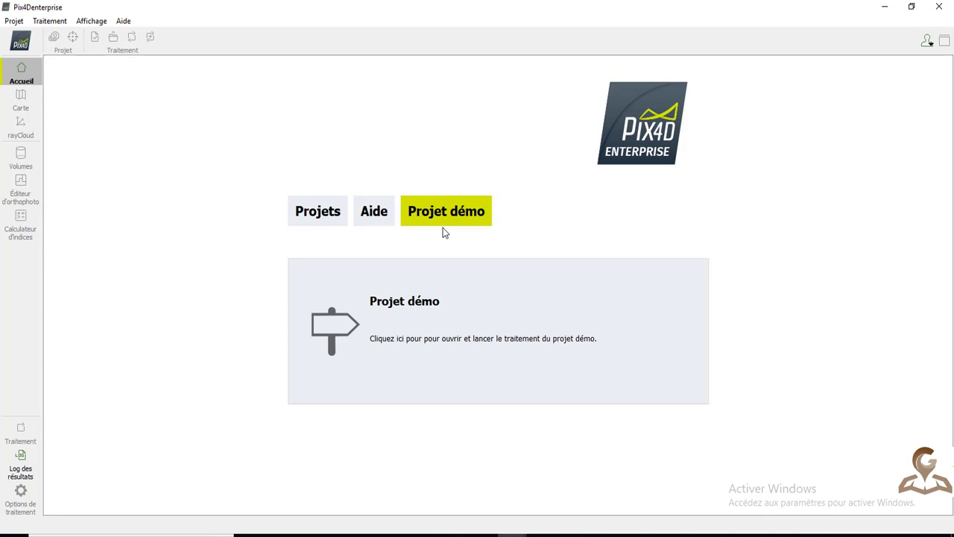
{"action": "left_click", "coordinate": [512, 534]}
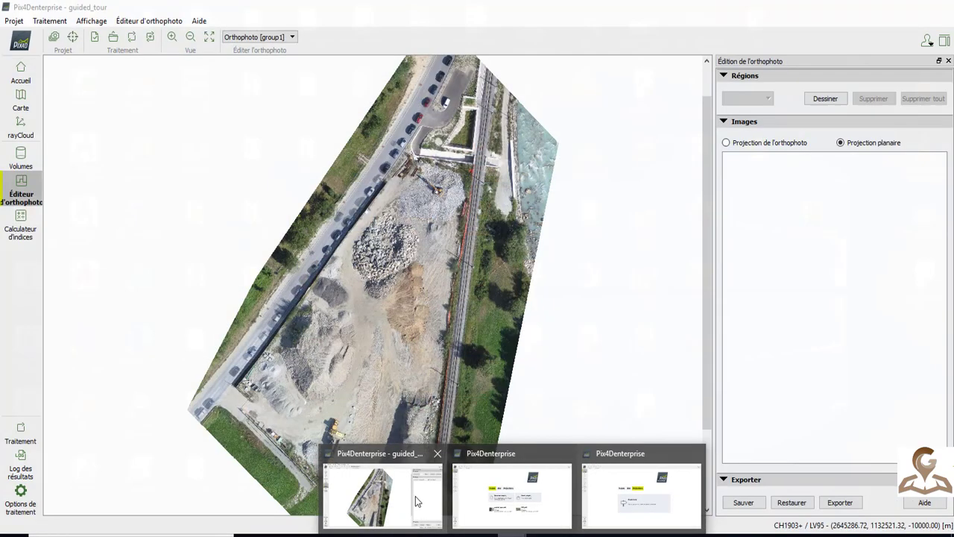
{"action": "left_click", "coordinate": [412, 495]}
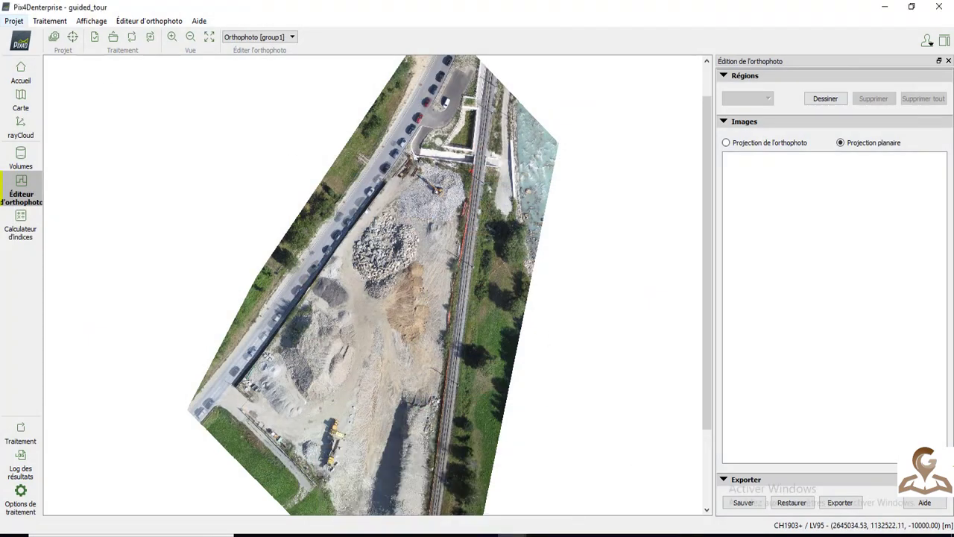
{"action": "left_click", "coordinate": [27, 98]}
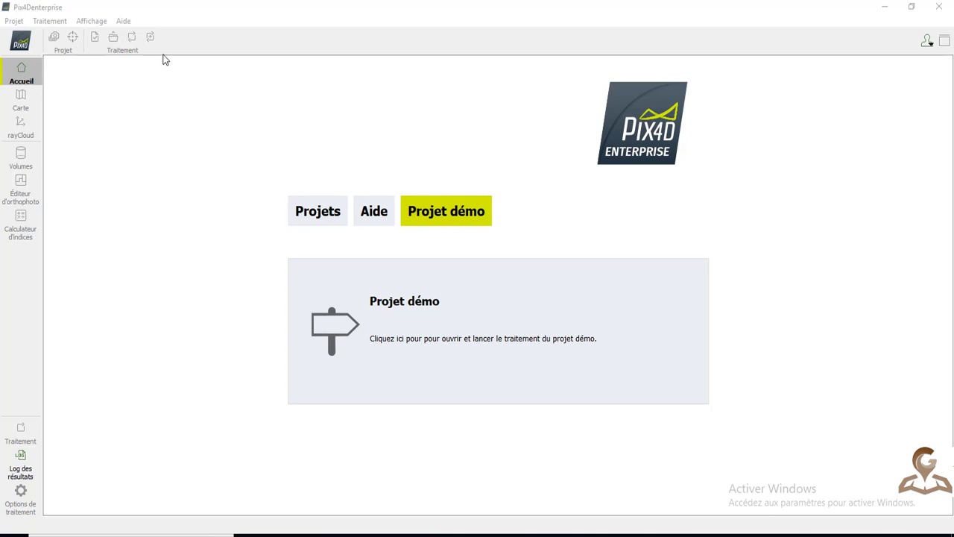
- Start a new project and name it Projet_HMS
{"action": "left_click", "coordinate": [314, 207]}
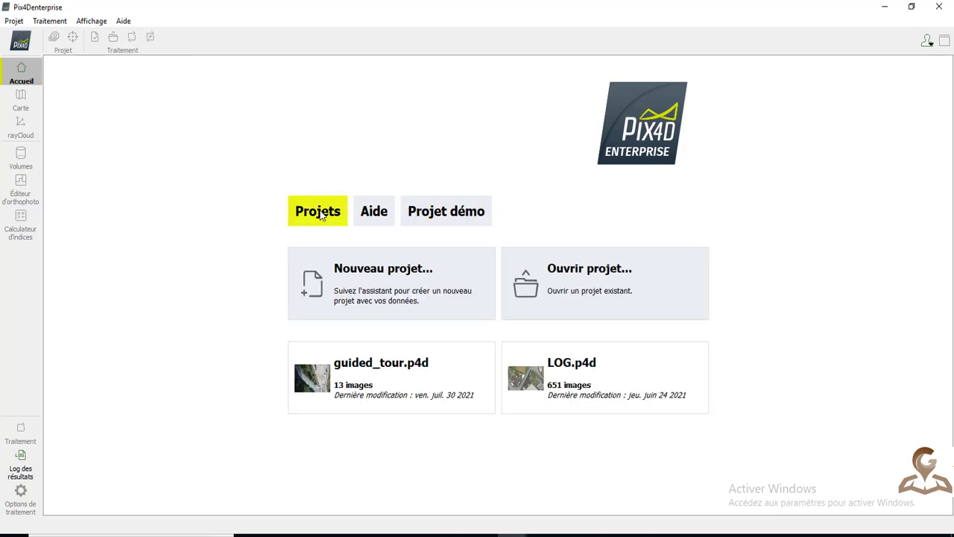
{"action": "left_click", "coordinate": [371, 277]}
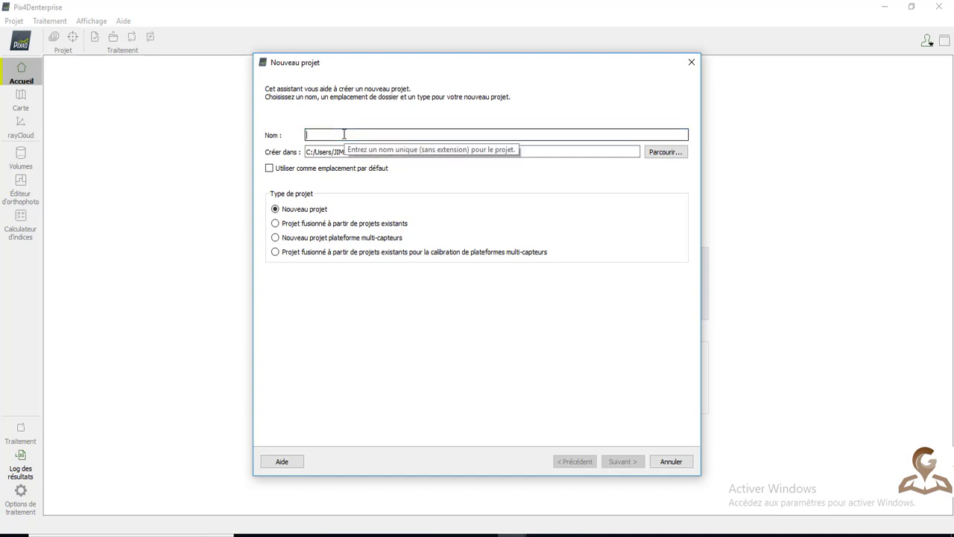
{"action": "type", "text": "Proj"}
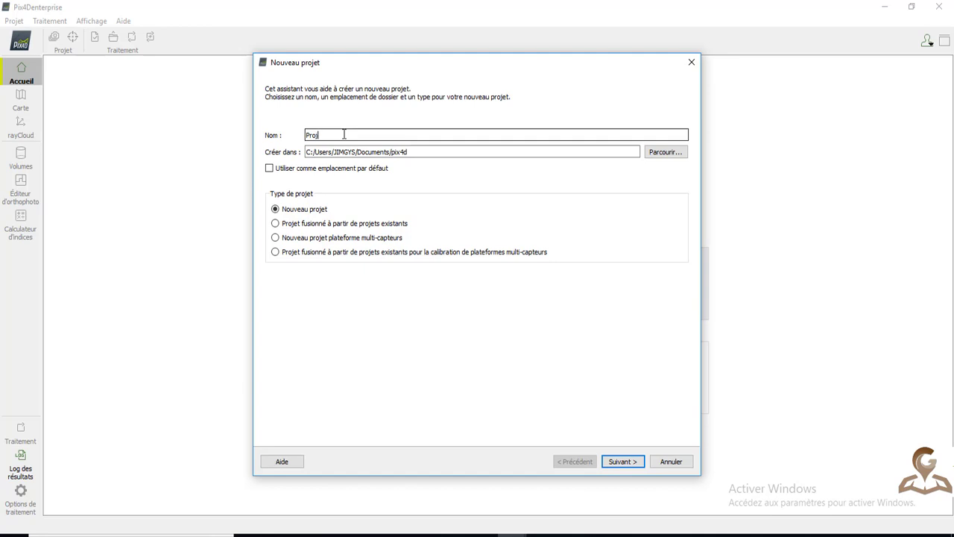
{"action": "type", "text": "et_HMS"}
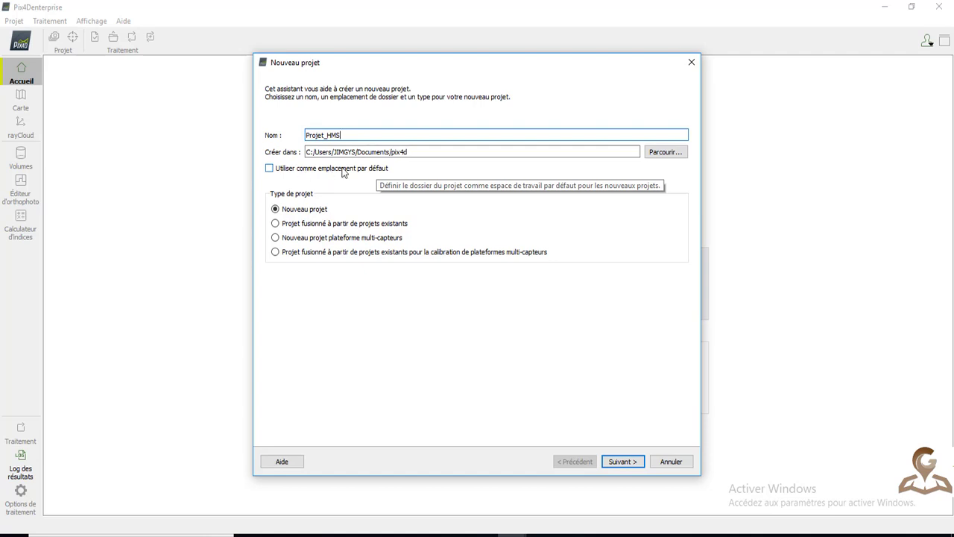
{"action": "left_click", "coordinate": [663, 154]}
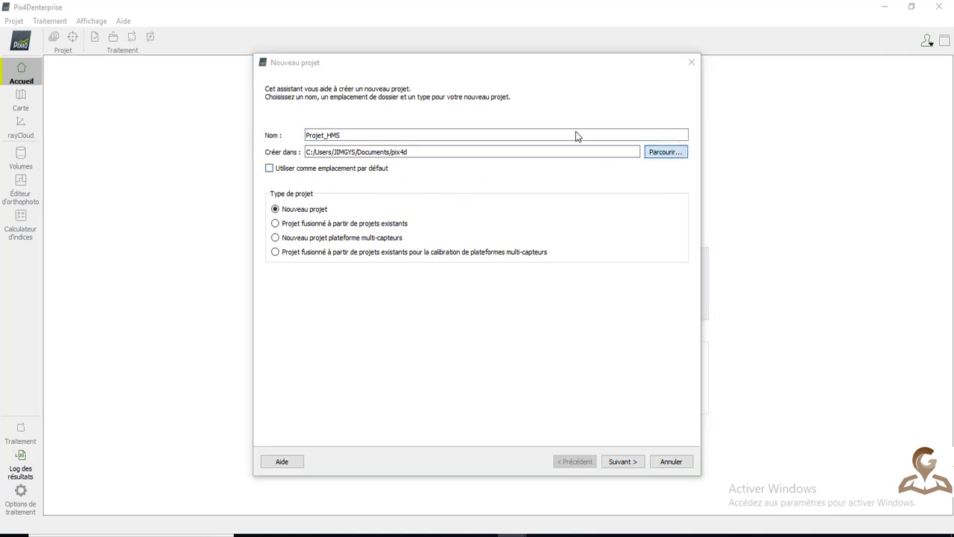
{"action": "left_click", "coordinate": [716, 82]}
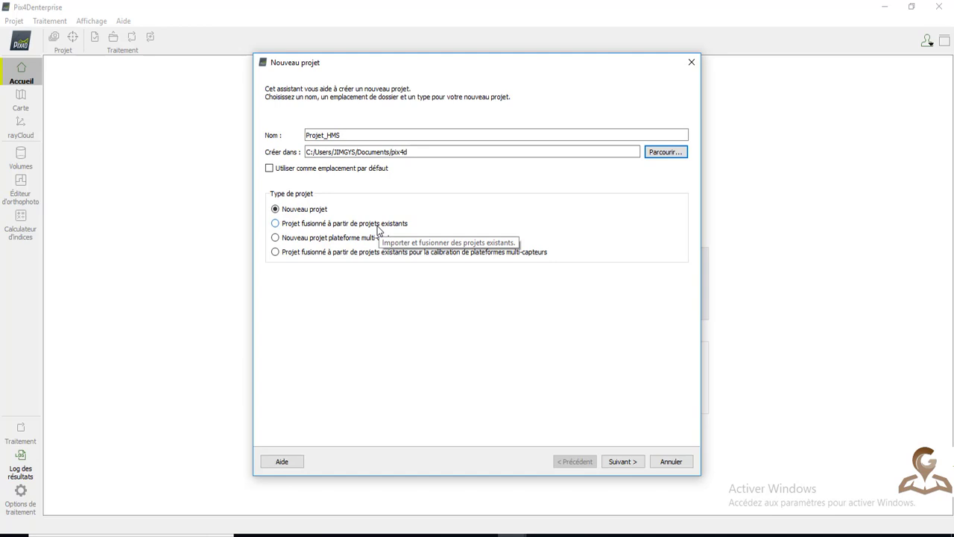
{"action": "left_click", "coordinate": [374, 228]}
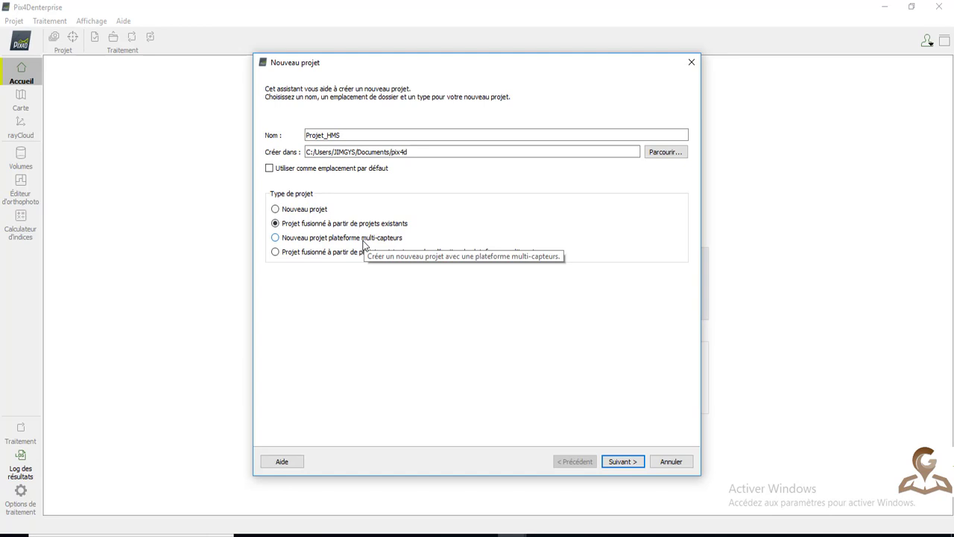
{"action": "left_click", "coordinate": [365, 244]}
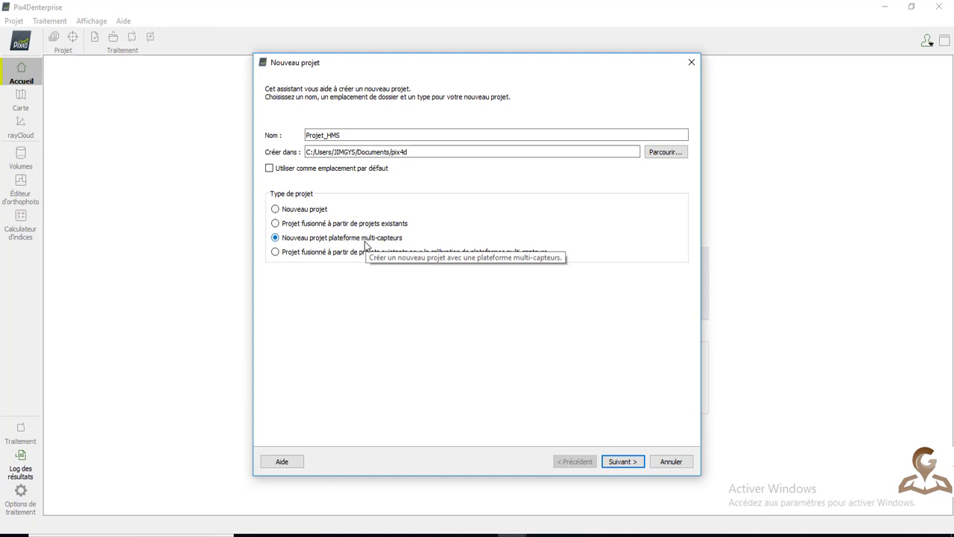
- Choose Nouveau projet as the project type and continue to the image selection page
{"action": "left_click", "coordinate": [314, 210]}
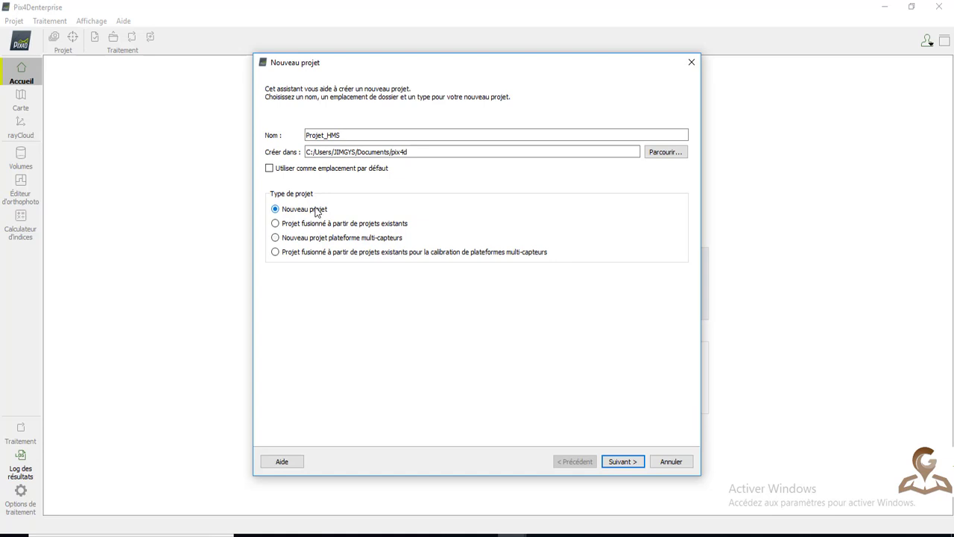
{"action": "left_click", "coordinate": [621, 462]}
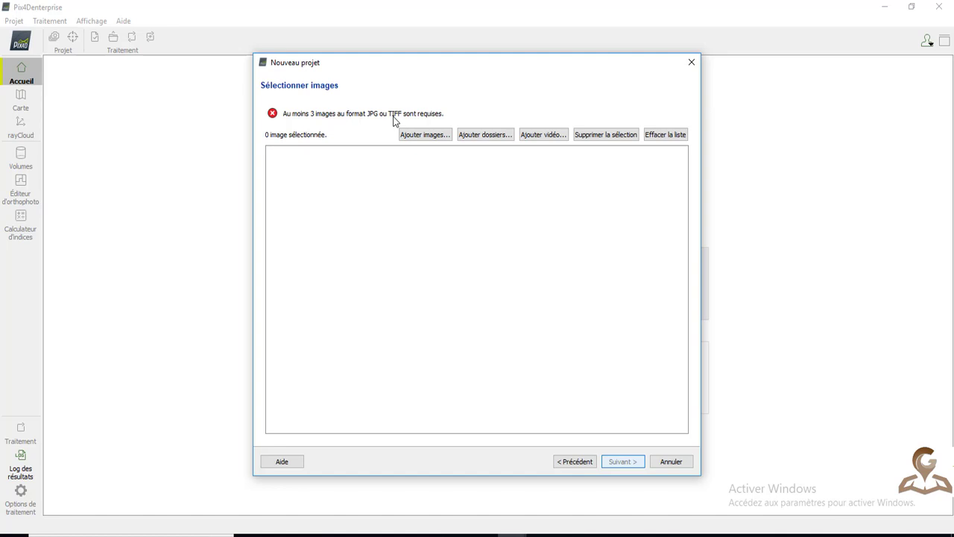
{"action": "left_click", "coordinate": [423, 134]}
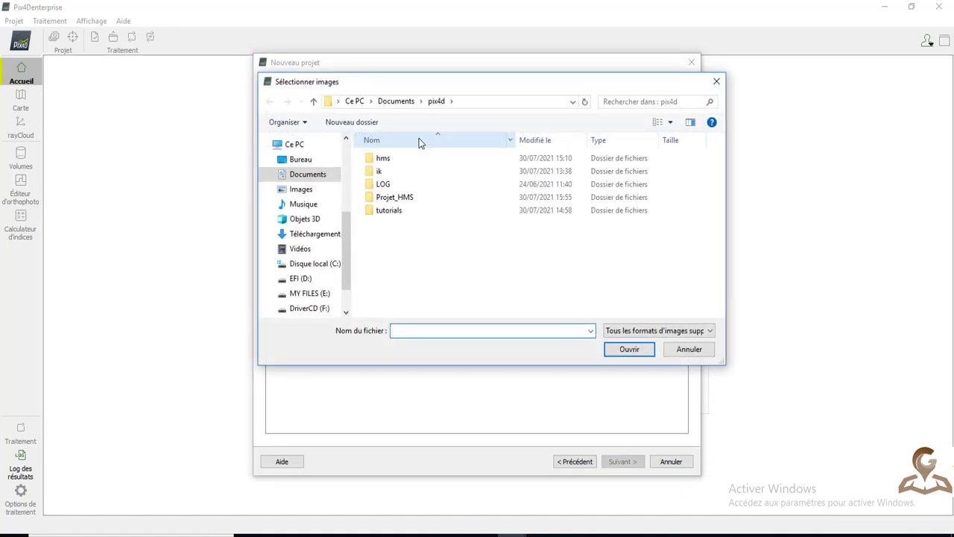
{"action": "left_click", "coordinate": [328, 295]}
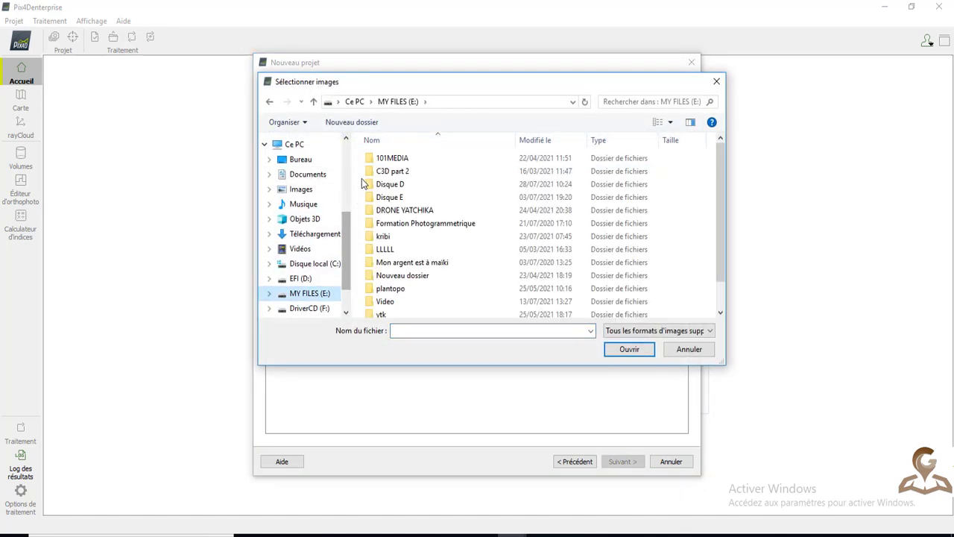
{"action": "double_click", "coordinate": [387, 158]}
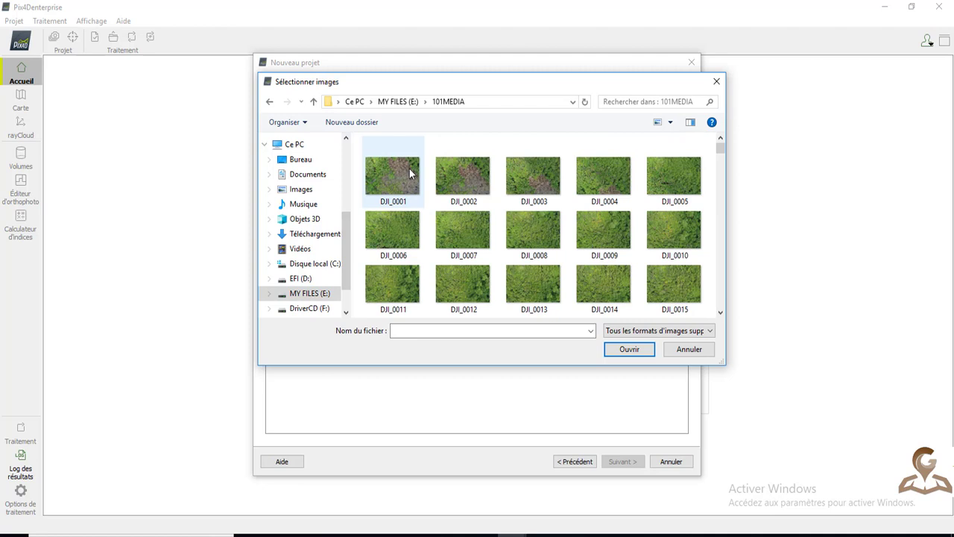
{"action": "left_click", "coordinate": [477, 190]}
{"action": "left_click", "coordinate": [522, 232]}
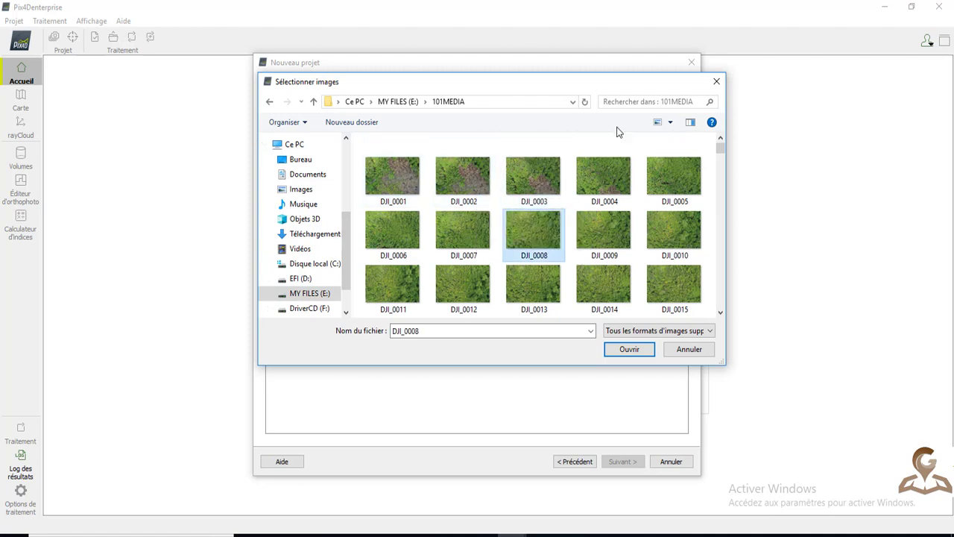
{"action": "left_click", "coordinate": [716, 81]}
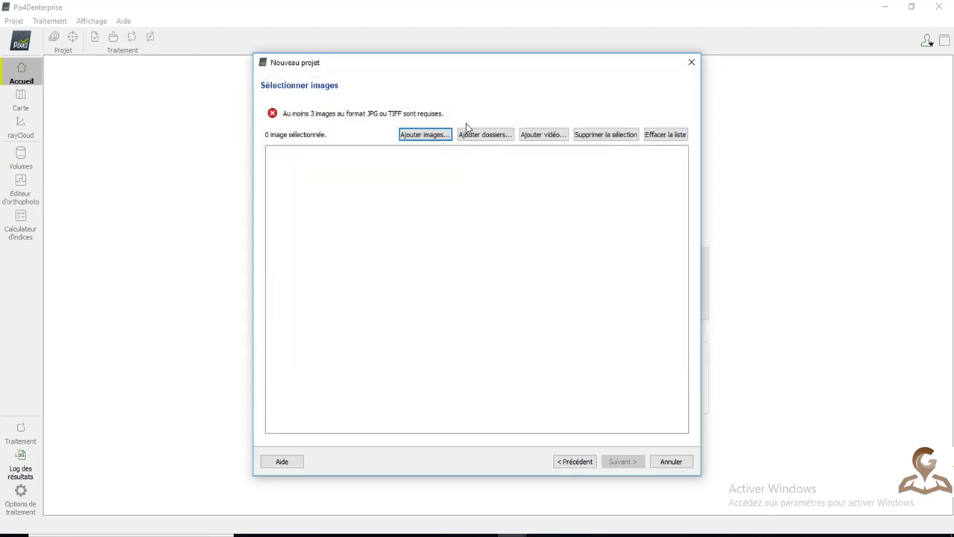
{"action": "left_click", "coordinate": [468, 135]}
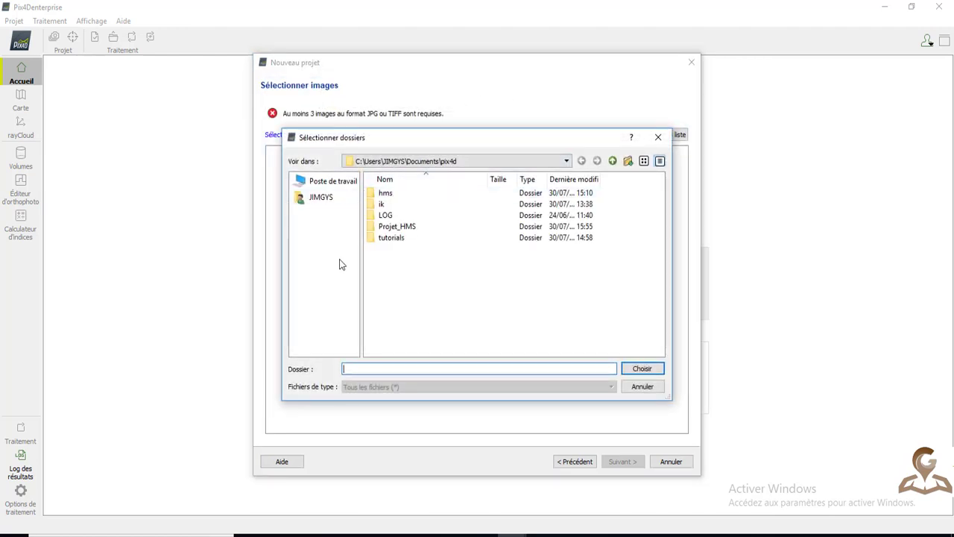
{"action": "left_click", "coordinate": [660, 140]}
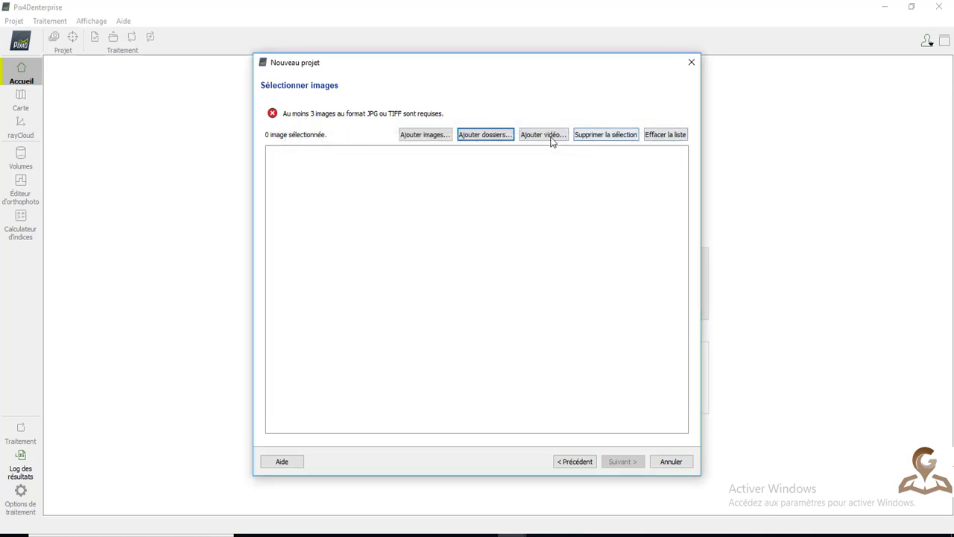
- Add the whole 101MEDIA folder from the MY FILES (E:) drive as the project's images
{"action": "left_click", "coordinate": [505, 136]}
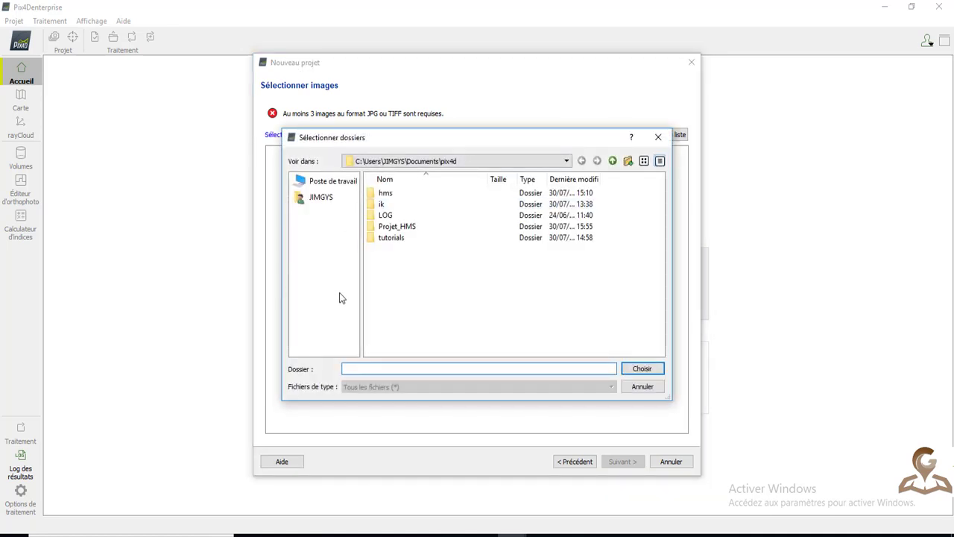
{"action": "left_click", "coordinate": [334, 181]}
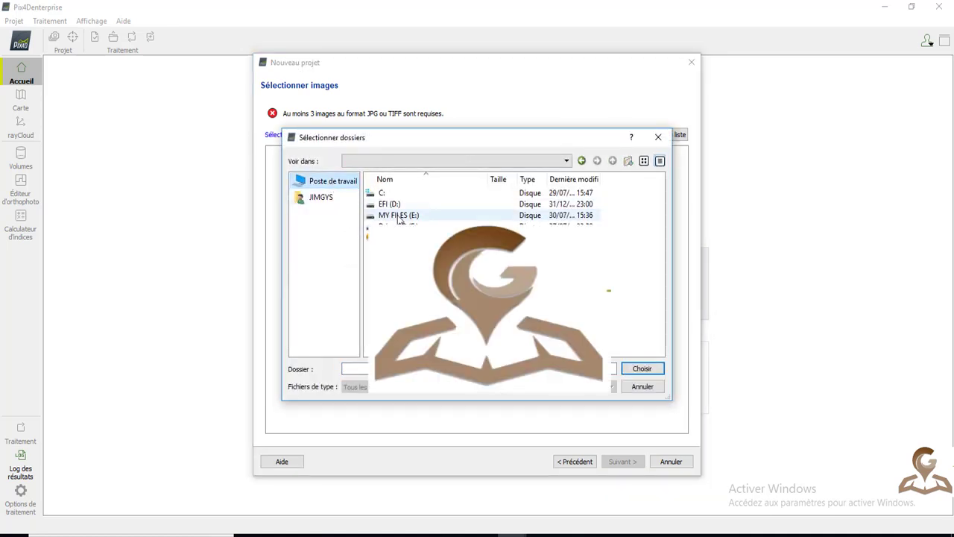
{"action": "double_click", "coordinate": [393, 215]}
{"action": "double_click", "coordinate": [390, 193]}
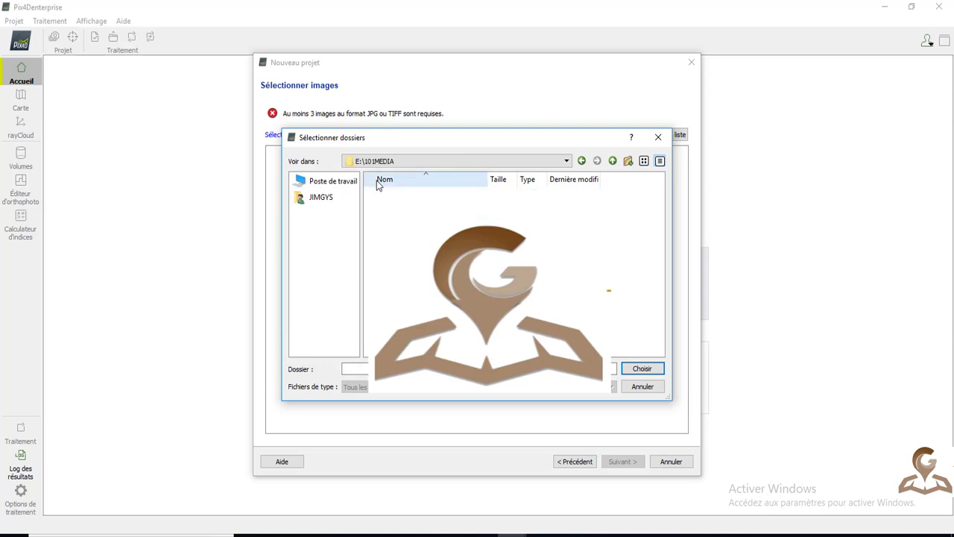
{"action": "left_click", "coordinate": [581, 160]}
{"action": "left_click", "coordinate": [409, 193]}
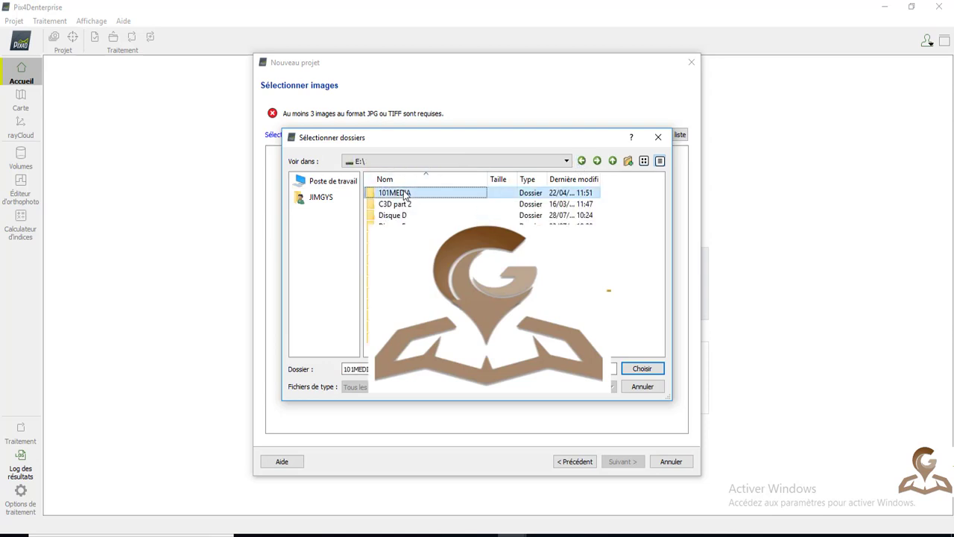
{"action": "left_click", "coordinate": [639, 368]}
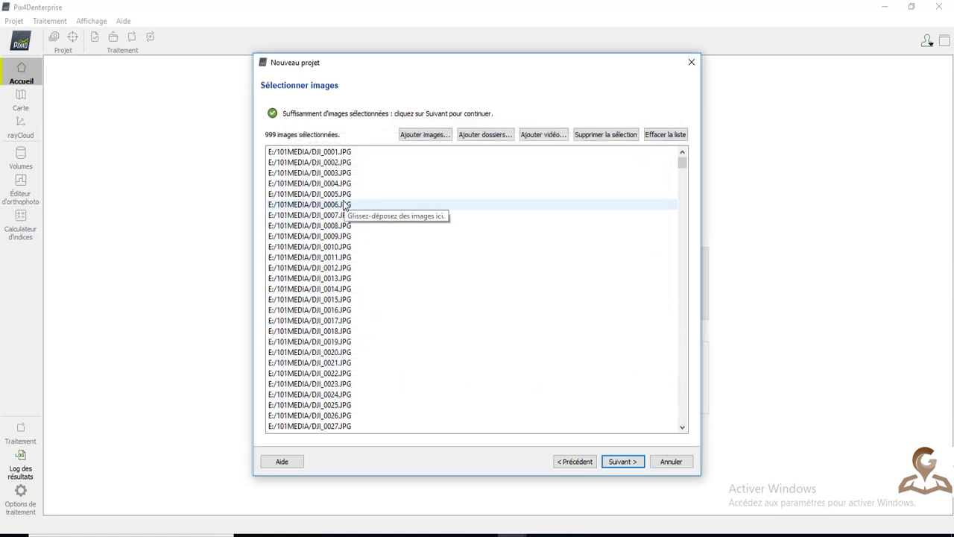
- Look through the imported image list and select the images from DJI_0051.JPG to DJI_0070.JPG
{"action": "scroll", "coordinate": [342, 213], "scroll_direction": "down", "scroll_amount": 7}
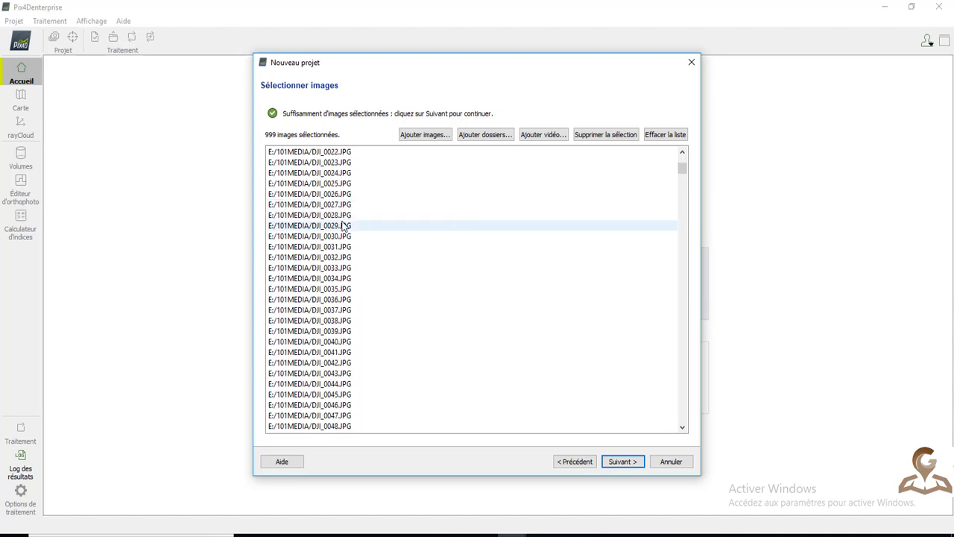
{"action": "scroll", "coordinate": [342, 225], "scroll_direction": "down", "scroll_amount": 8}
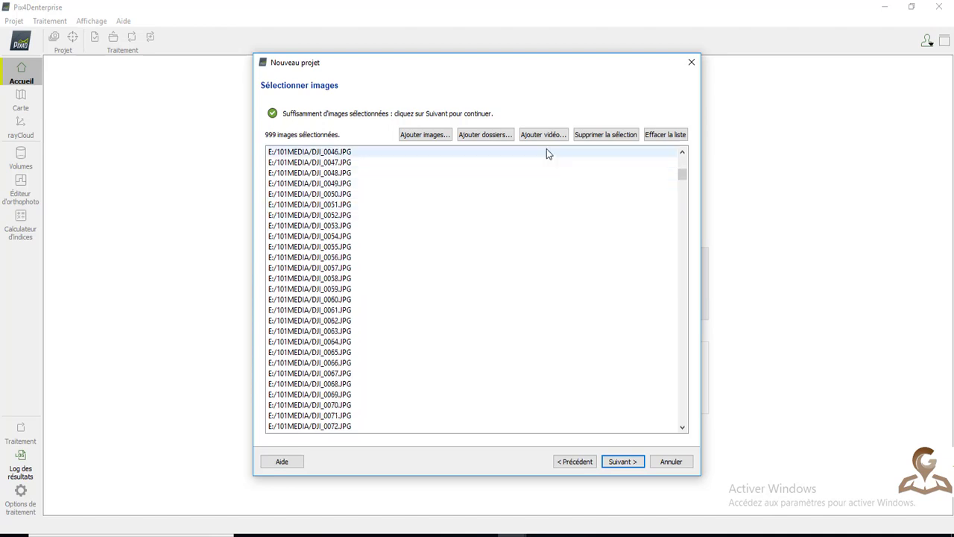
{"action": "left_click", "coordinate": [362, 182]}
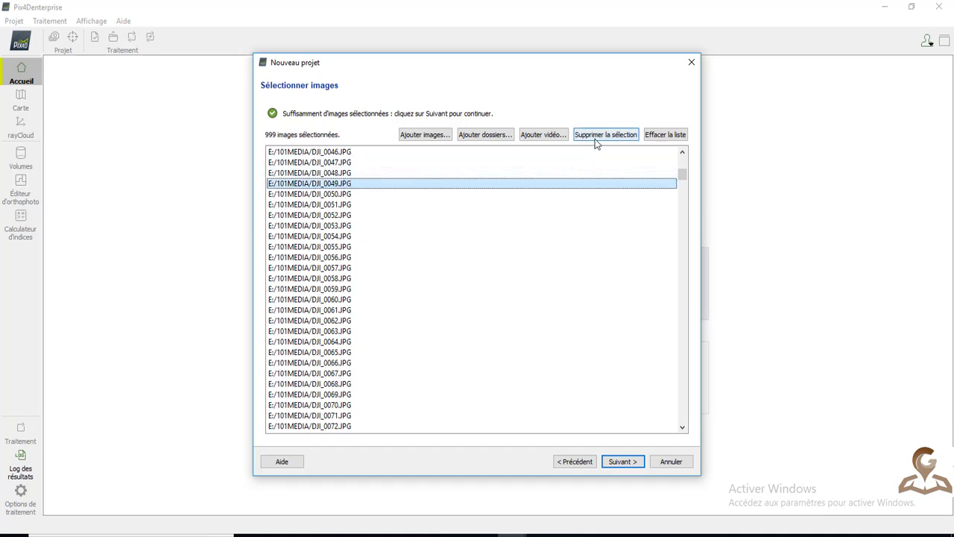
{"action": "left_click", "coordinate": [367, 204]}
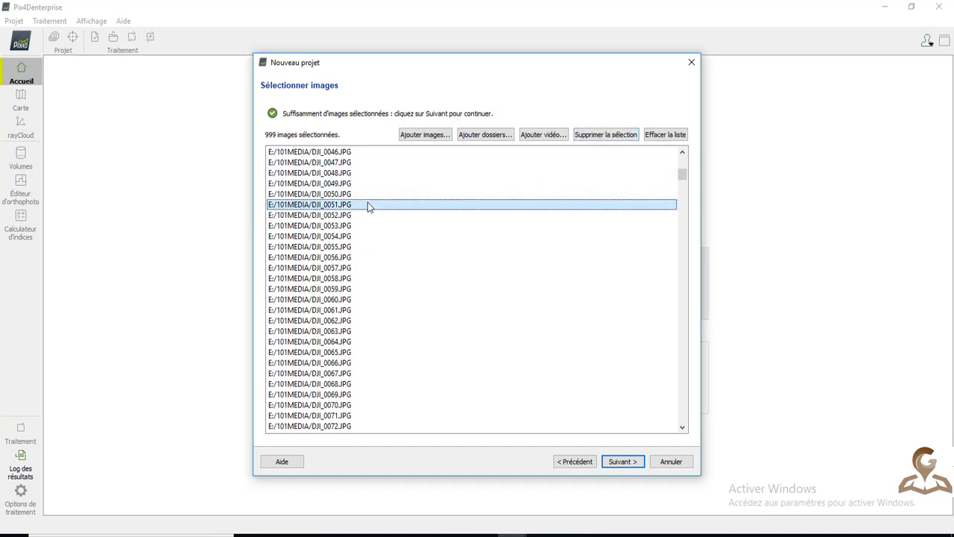
{"action": "key", "text": "shift+Down"}
{"action": "key", "text": "shift+Down"}
{"action": "key", "text": "shift+Down"}
{"action": "key", "text": "shift+Down"}
{"action": "key", "text": "shift+Down"}
{"action": "key", "text": "shift+Down"}
{"action": "key", "text": "shift+Down"}
{"action": "key", "text": "shift+Down"}
{"action": "key", "text": "shift+Down"}
{"action": "key", "text": "shift+Down"}
{"action": "key", "text": "shift+Down"}
{"action": "key", "text": "shift+Down"}
{"action": "key", "text": "shift+Down"}
{"action": "key", "text": "shift+Down"}
{"action": "key", "text": "shift+Down"}
{"action": "key", "text": "shift+Down"}
{"action": "key", "text": "shift+Down"}
{"action": "key", "text": "shift+Down"}
{"action": "key", "text": "shift+Down"}
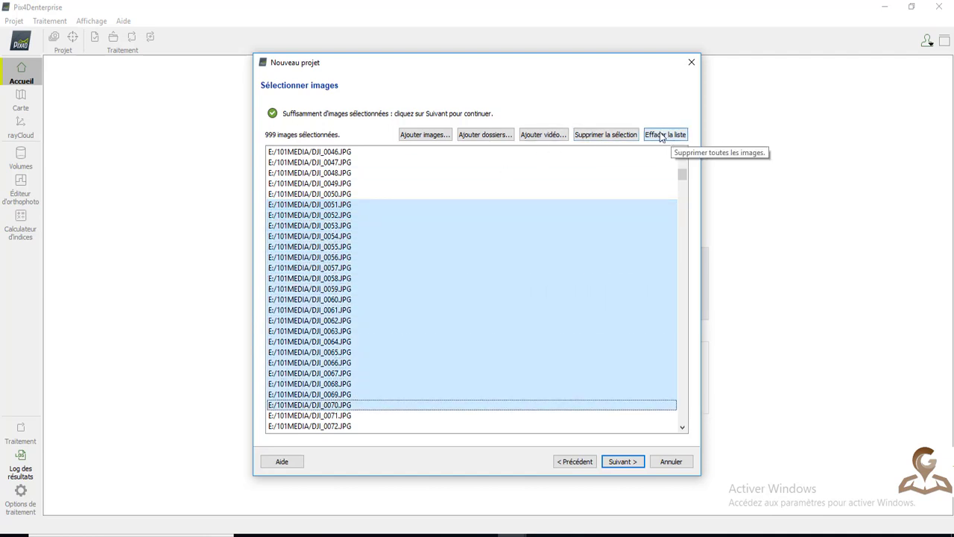
- Keep the full image list as imported and continue to the image properties page
{"action": "left_click", "coordinate": [441, 134]}
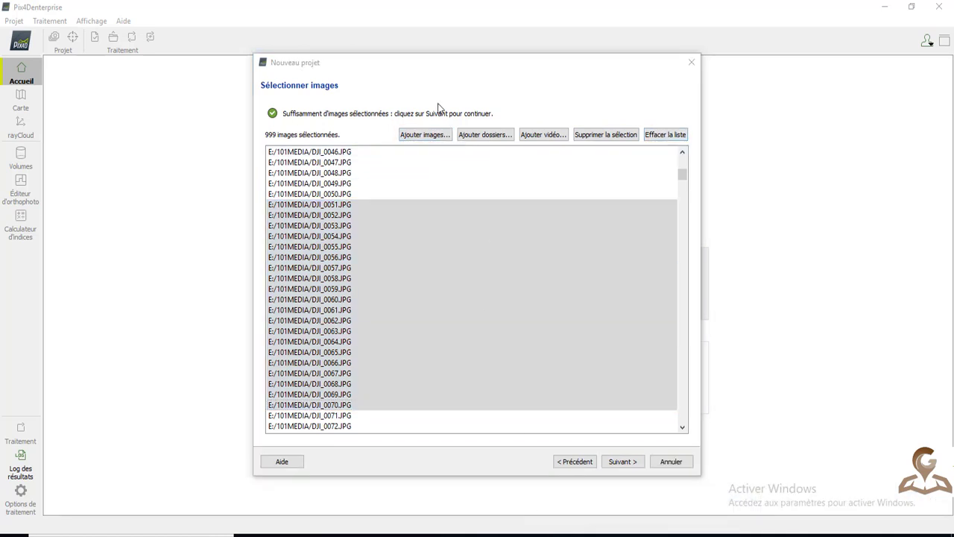
{"action": "scroll", "coordinate": [337, 308], "scroll_direction": "up", "scroll_amount": 9}
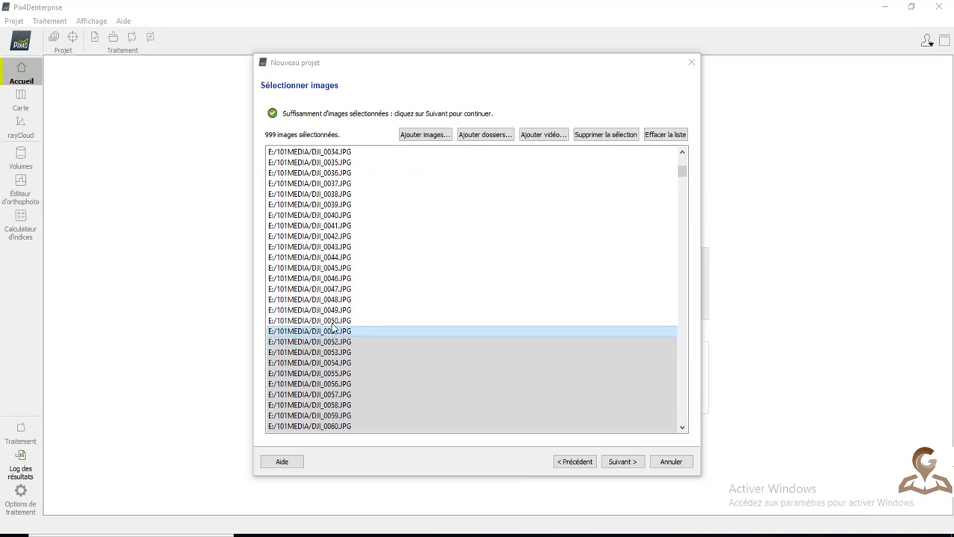
{"action": "scroll", "coordinate": [337, 307], "scroll_direction": "up", "scroll_amount": 4}
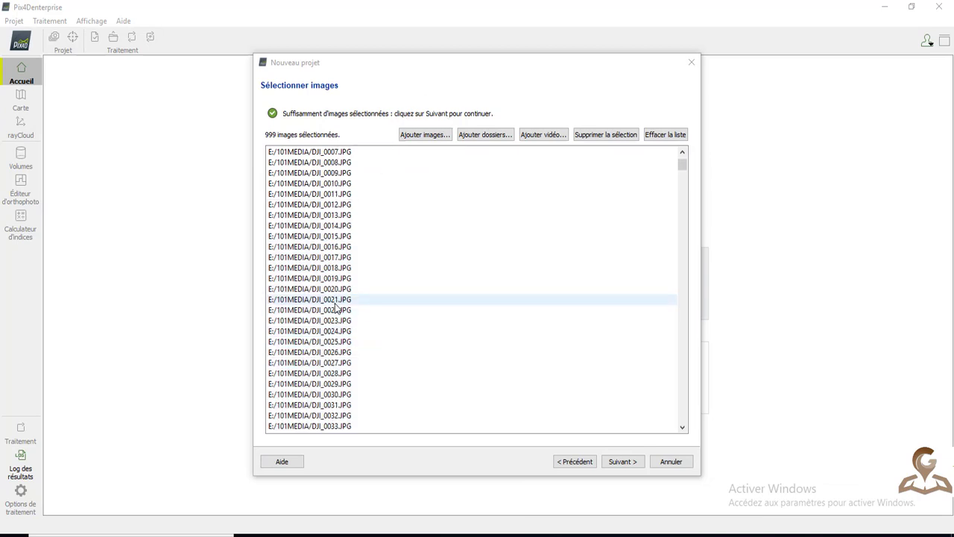
{"action": "left_click", "coordinate": [623, 463]}
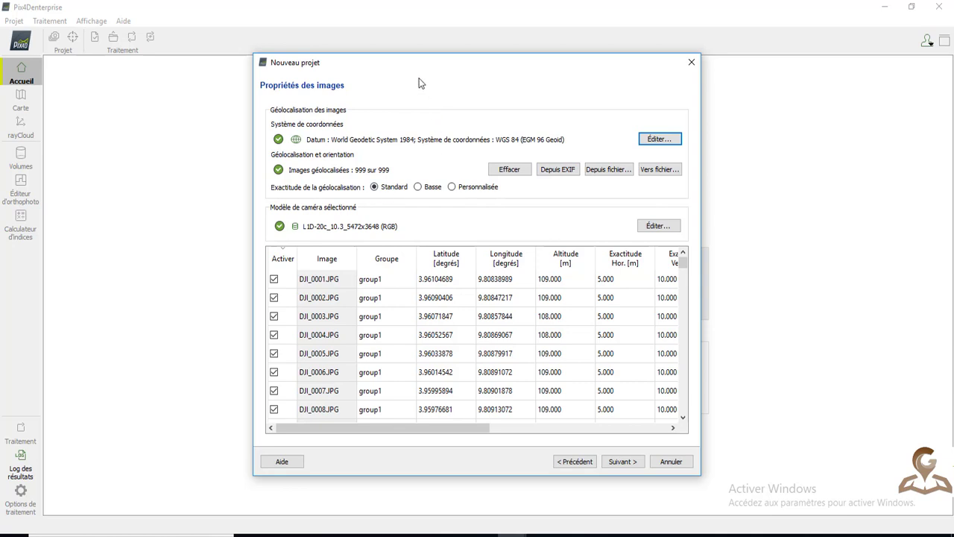
- Examine the position, accuracy and orientation columns of the image properties table, starting from DJI_0001.JPG
{"action": "left_click_drag", "start_coordinate": [386, 62], "coordinate": [347, 56]}
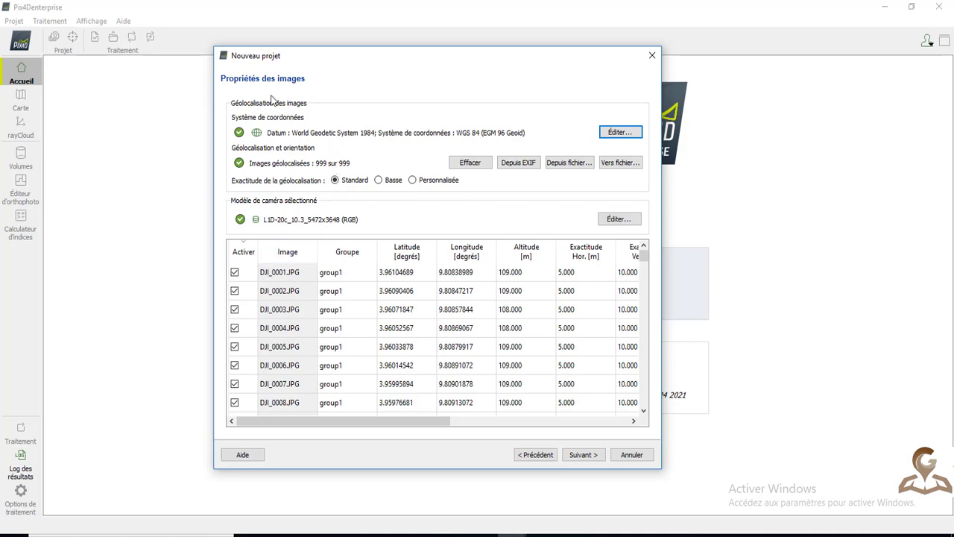
{"action": "left_click", "coordinate": [277, 275]}
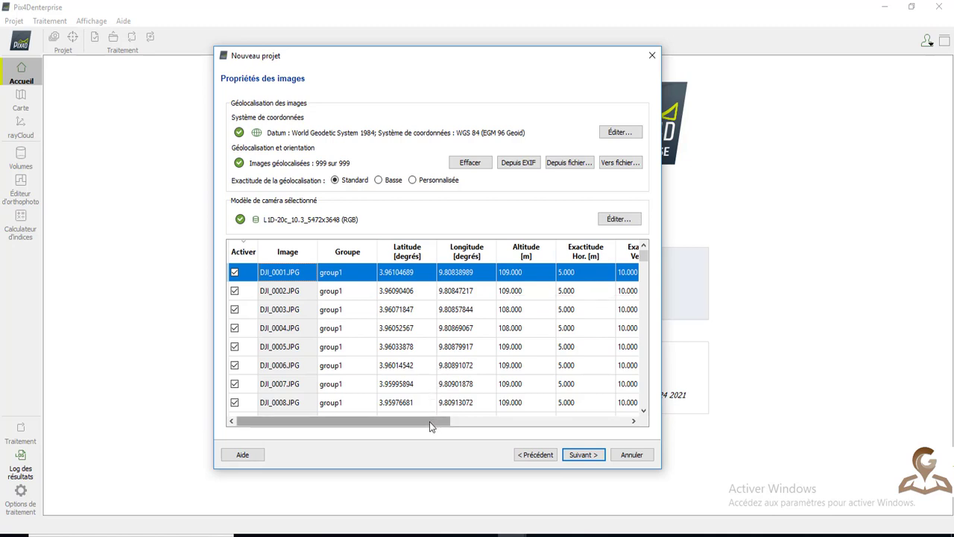
{"action": "left_click_drag", "start_coordinate": [429, 421], "coordinate": [456, 429]}
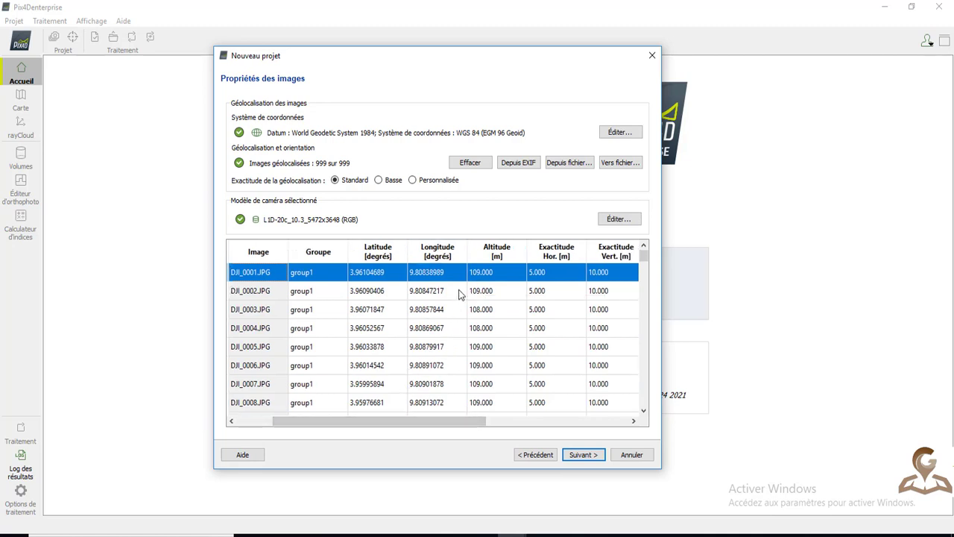
{"action": "left_click_drag", "start_coordinate": [464, 421], "coordinate": [528, 424]}
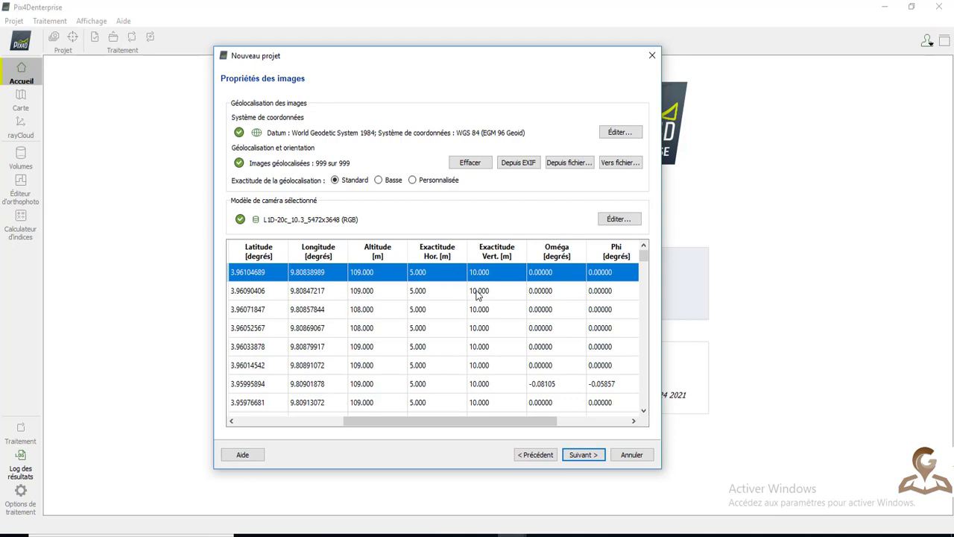
{"action": "left_click_drag", "start_coordinate": [499, 423], "coordinate": [570, 424]}
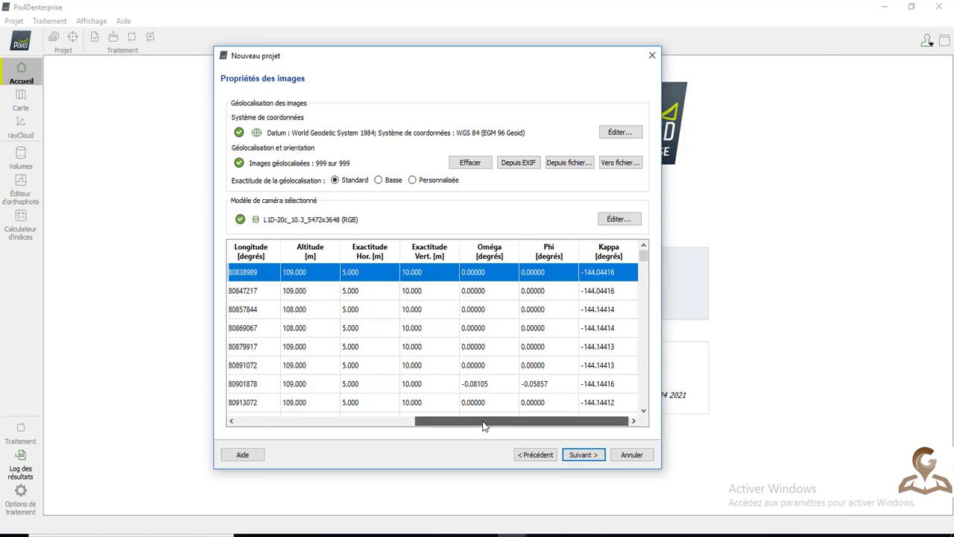
{"action": "left_click_drag", "start_coordinate": [470, 422], "coordinate": [346, 415]}
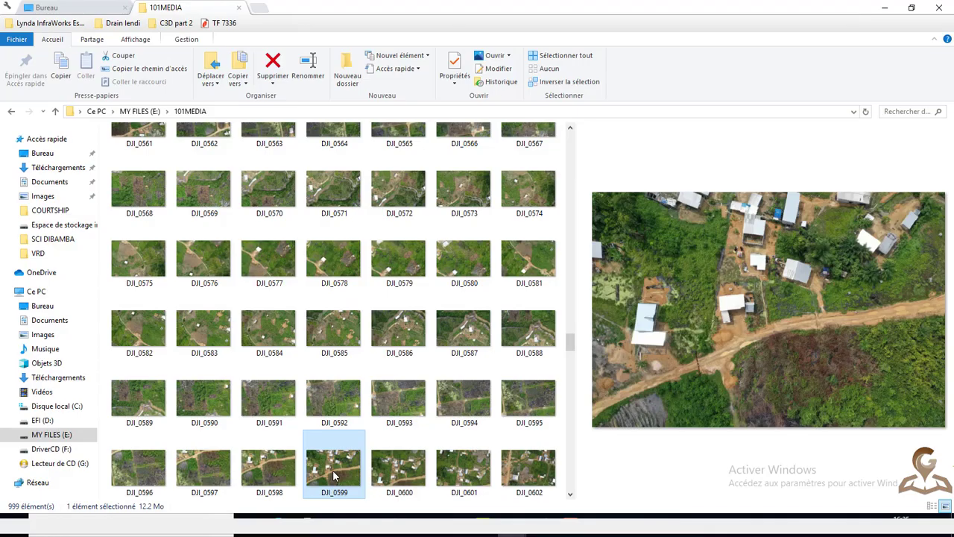
- In File Explorer, open the detailed properties of image DJI_0599 in the 101MEDIA folder and examine its GPS metadata
{"action": "right_click", "coordinate": [330, 477]}
{"action": "left_click", "coordinate": [373, 457]}
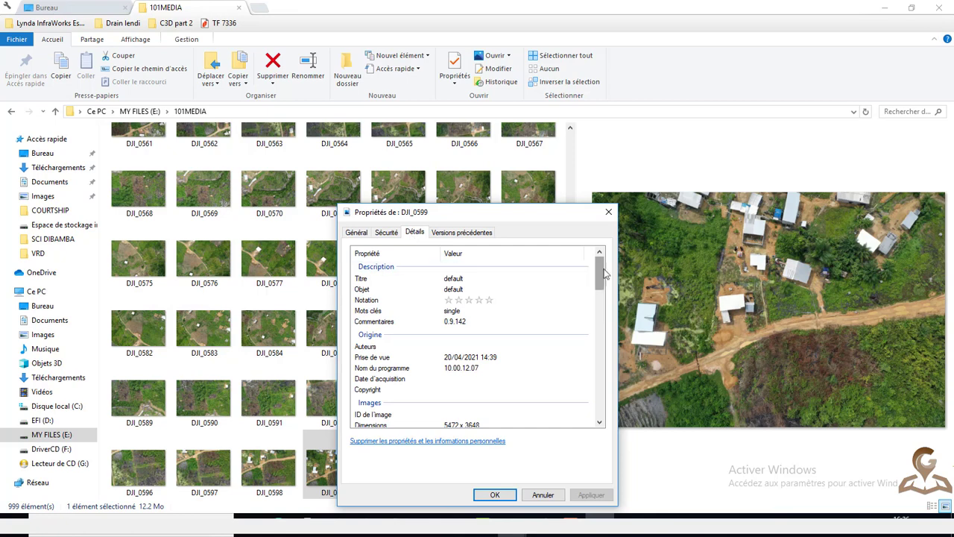
{"action": "left_click_drag", "start_coordinate": [600, 276], "coordinate": [598, 384]}
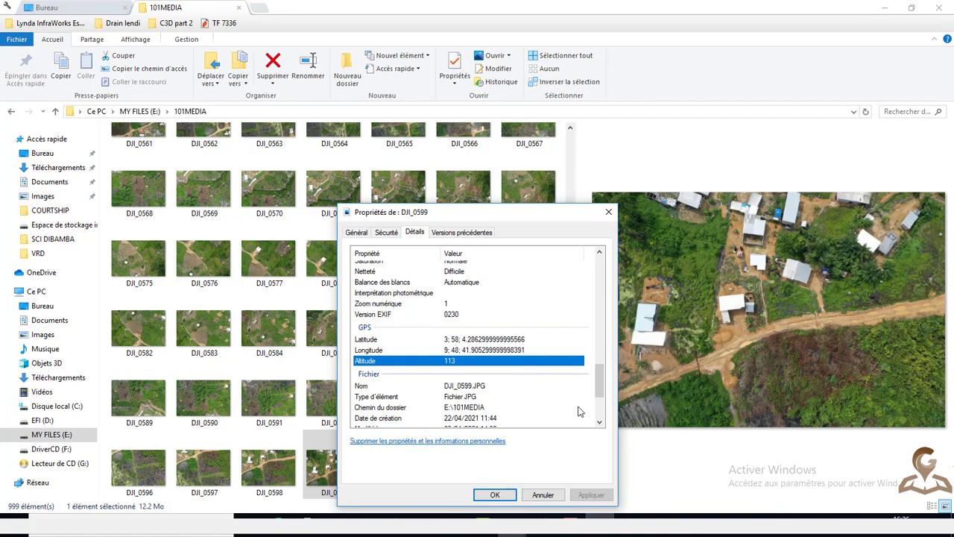
{"action": "left_click_drag", "start_coordinate": [600, 381], "coordinate": [600, 282]}
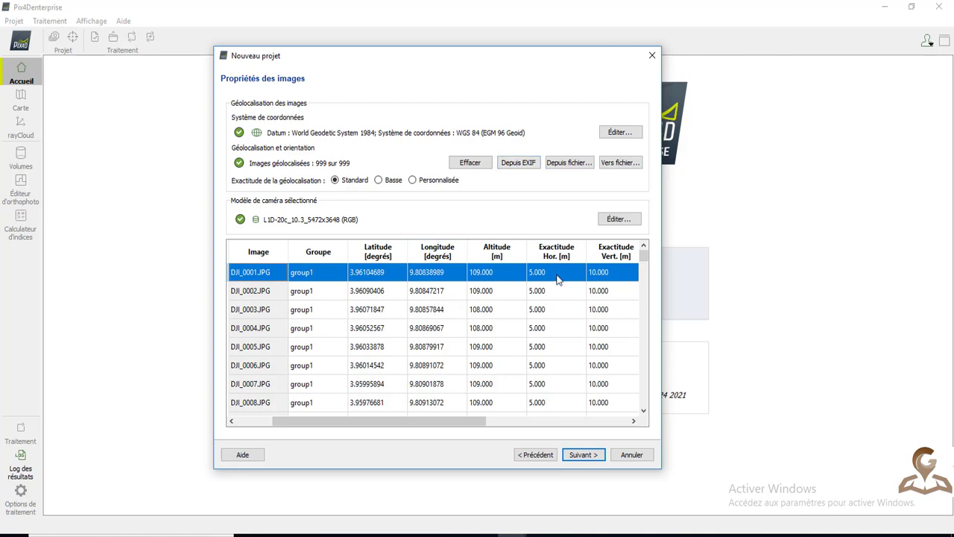
- Back in Pix4D, accept the image properties with Standard geolocation accuracy and continue to the output coordinate system page
{"action": "mouse_move", "coordinate": [481, 422]}
{"action": "left_mouse_down"}
{"action": "mouse_move", "coordinate": [618, 410]}
{"action": "mouse_move", "coordinate": [483, 411]}
{"action": "left_mouse_up"}
{"action": "mouse_move", "coordinate": [474, 424]}
{"action": "left_mouse_down"}
{"action": "mouse_move", "coordinate": [587, 422]}
{"action": "mouse_move", "coordinate": [470, 421]}
{"action": "left_mouse_up"}
{"action": "left_click", "coordinate": [589, 457]}
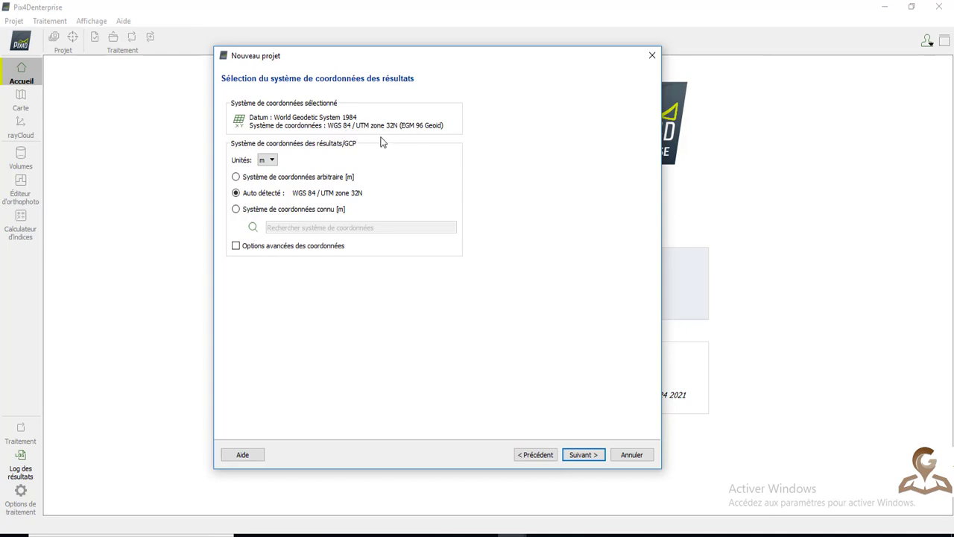
- Set the output to the known coordinate system WGS 84 / UTM zone 32N and enable the advanced coordinate options
{"action": "left_click", "coordinate": [282, 180]}
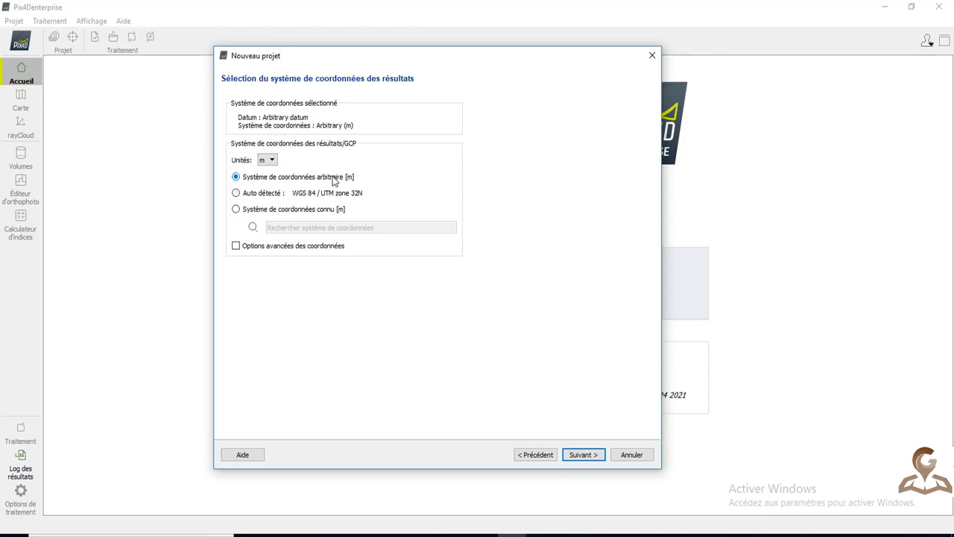
{"action": "left_click", "coordinate": [275, 196]}
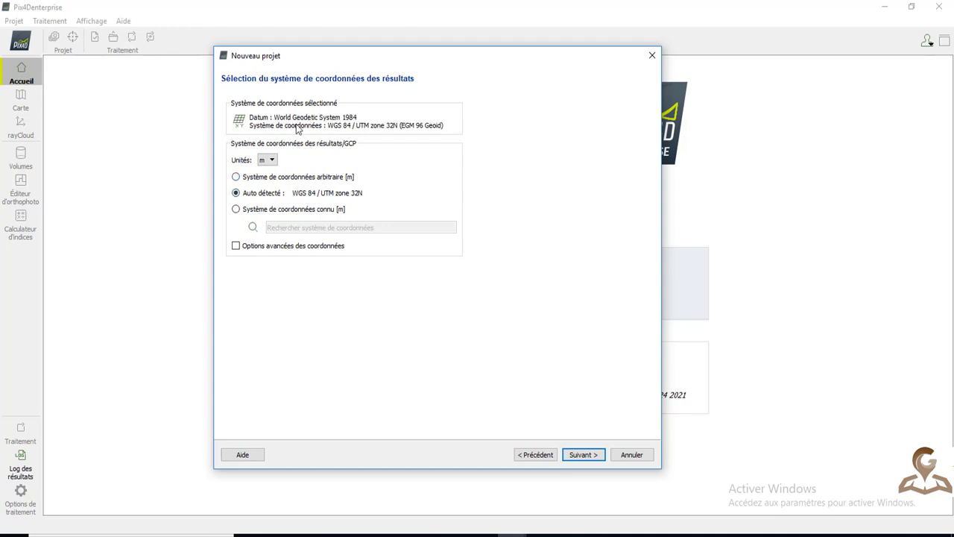
{"action": "left_click", "coordinate": [274, 210]}
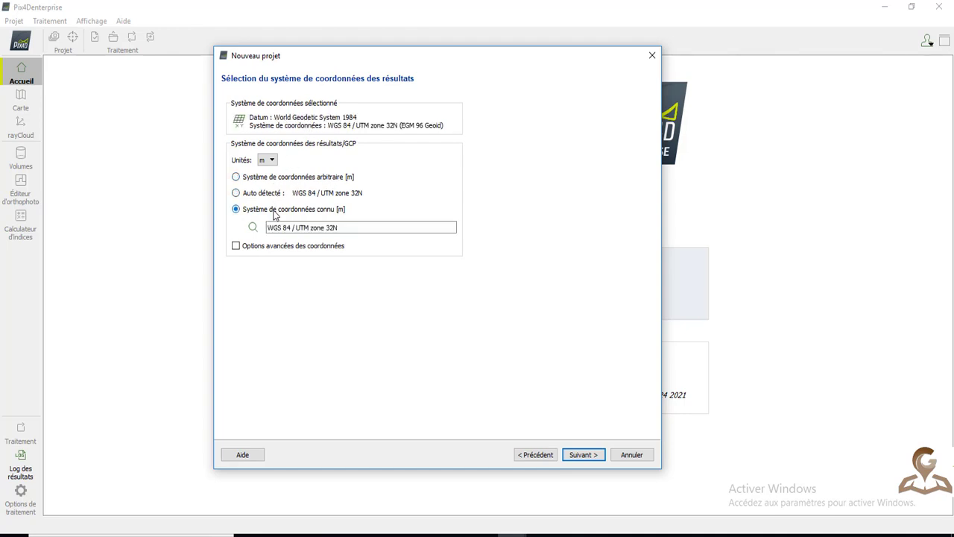
{"action": "left_click", "coordinate": [274, 247]}
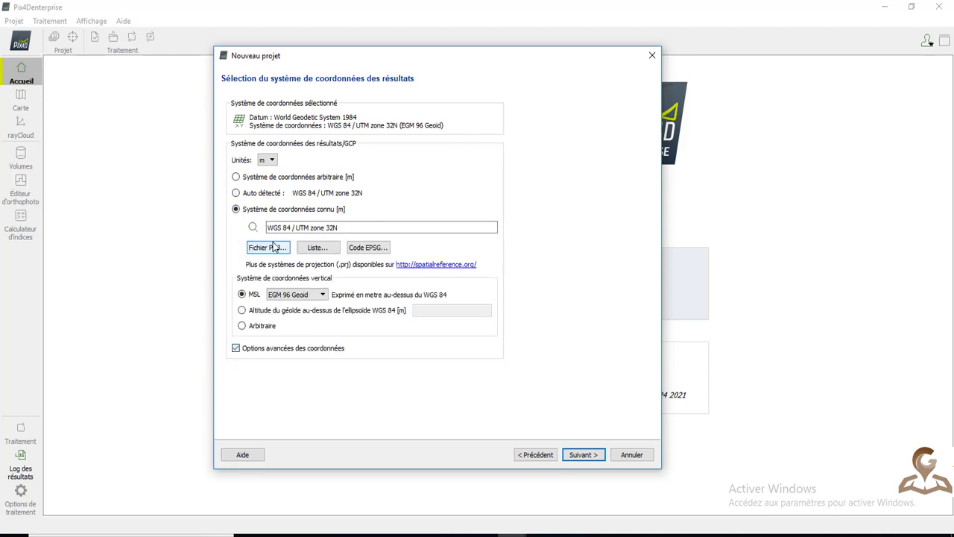
- Look through the available datums and coordinate systems for World Geodetic System 1984, leaving the selection dialog without applying anything
{"action": "left_click", "coordinate": [316, 248]}
{"action": "left_click", "coordinate": [484, 253]}
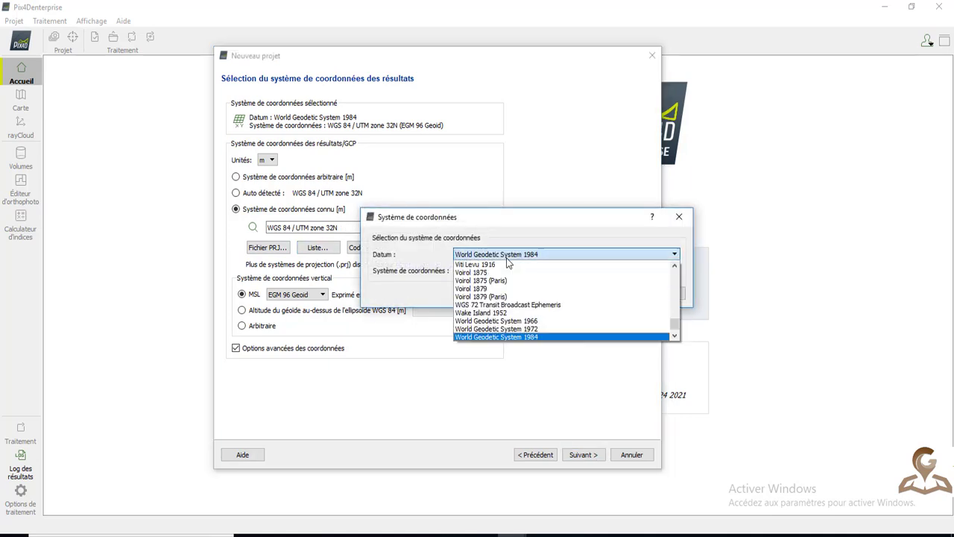
{"action": "left_click", "coordinate": [498, 338]}
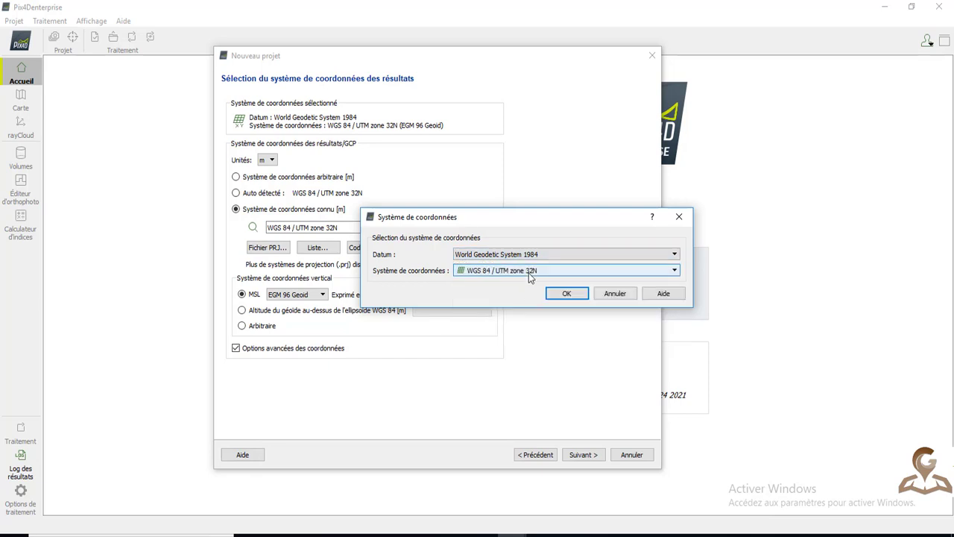
{"action": "left_click", "coordinate": [529, 272]}
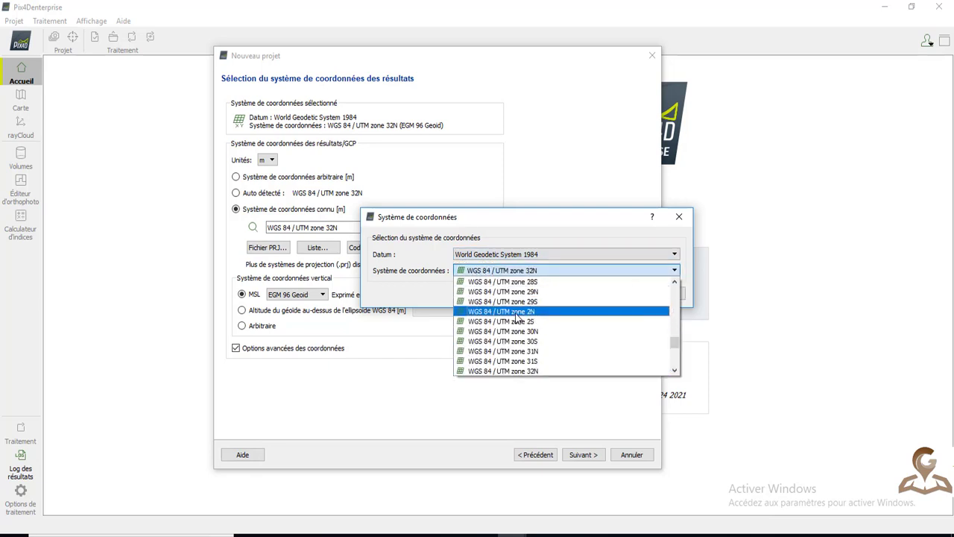
{"action": "left_click", "coordinate": [573, 213]}
{"action": "left_click", "coordinate": [678, 217]}
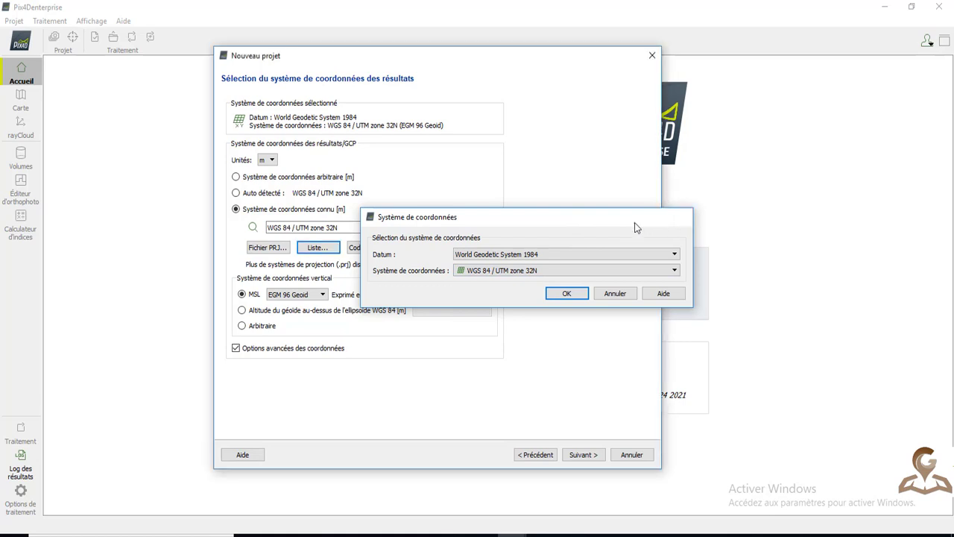
- Look at the PRJ file import and the EPSG code selection for the output coordinate system, closing both without applying anything
{"action": "left_click", "coordinate": [276, 250]}
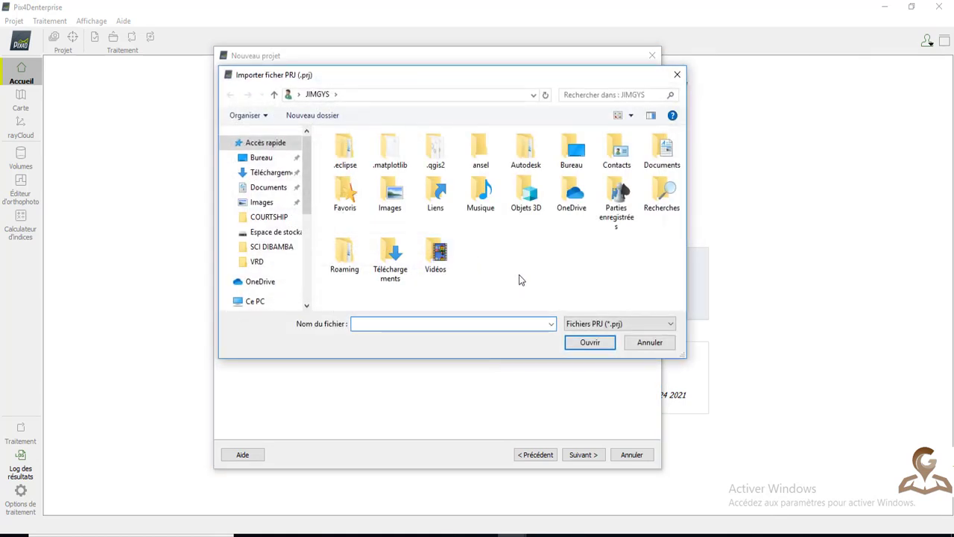
{"action": "left_click", "coordinate": [677, 74]}
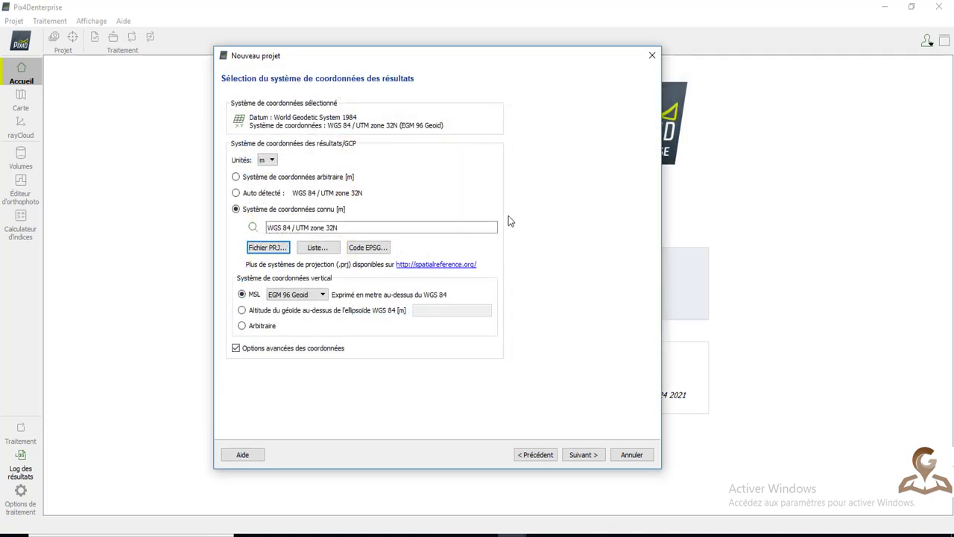
{"action": "left_click", "coordinate": [367, 252]}
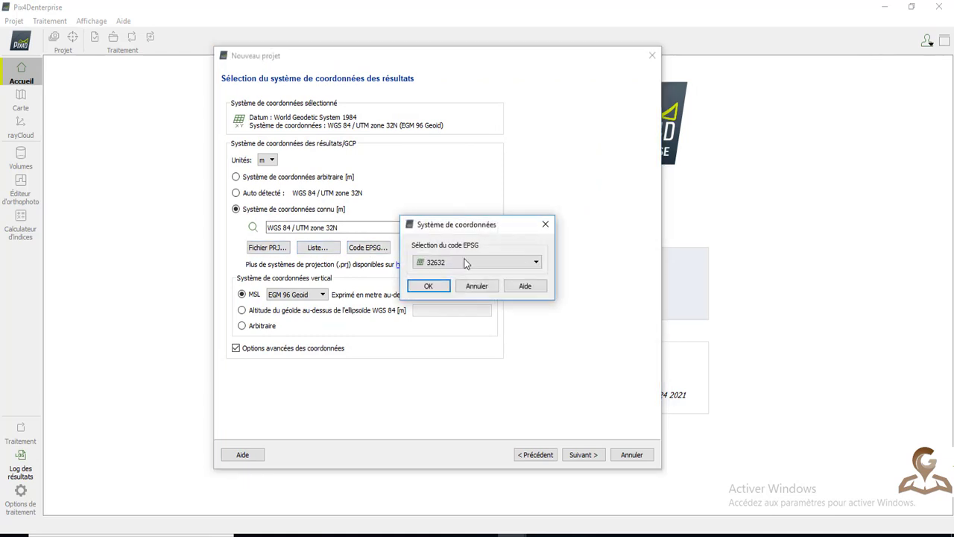
{"action": "left_click", "coordinate": [476, 264]}
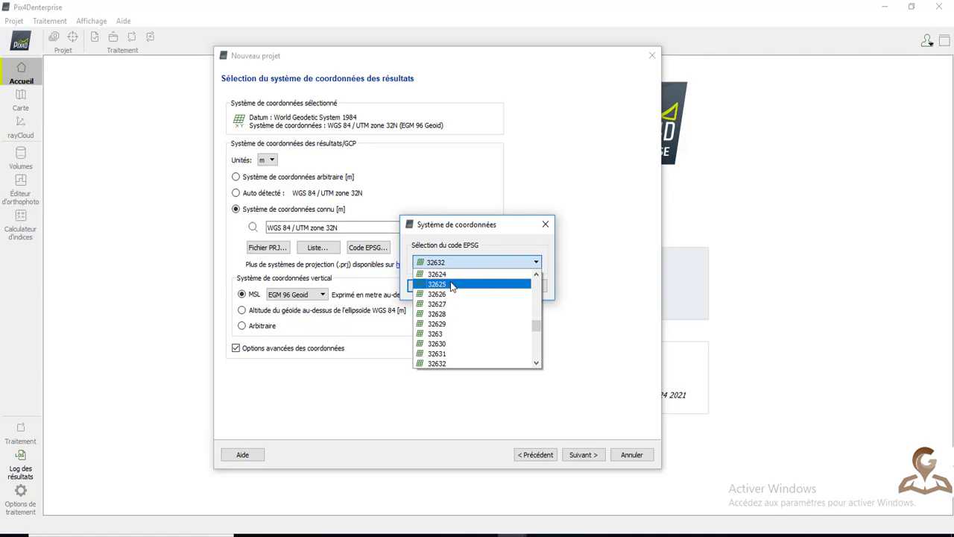
{"action": "left_click", "coordinate": [546, 226]}
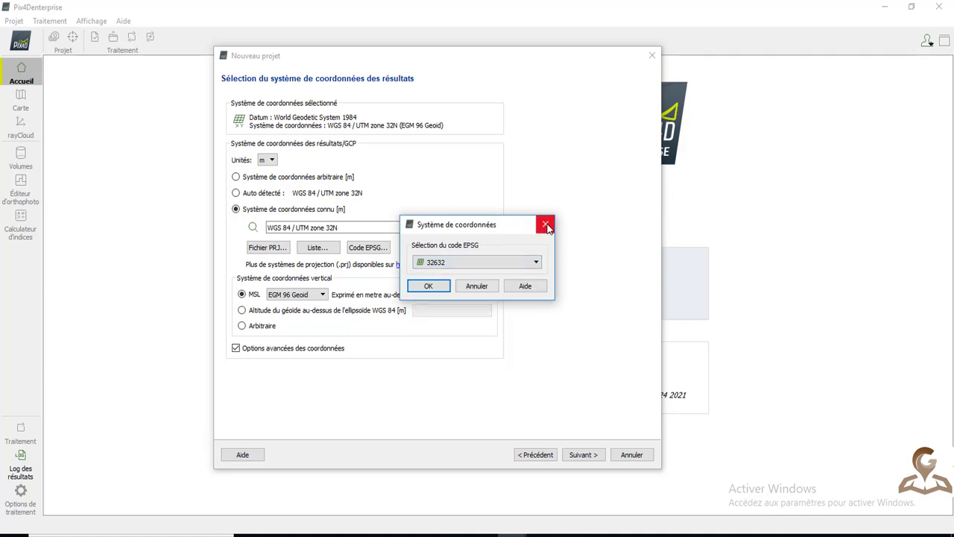
{"action": "left_click", "coordinate": [546, 226]}
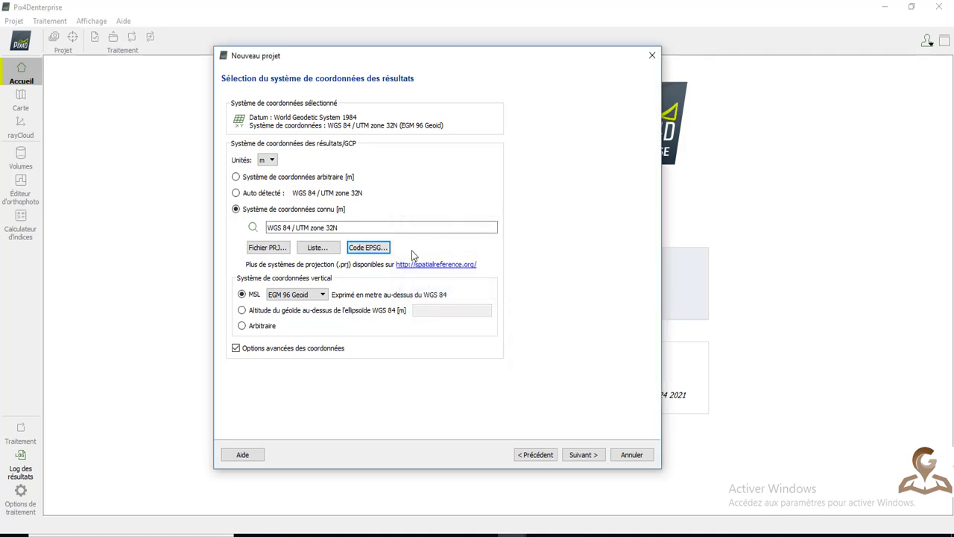
- Try the geoid height and Arbitraire vertical coordinate options, and set the vertical system back to MSL with EGM 96 Geoid
{"action": "left_click", "coordinate": [287, 312]}
{"action": "left_click", "coordinate": [270, 323]}
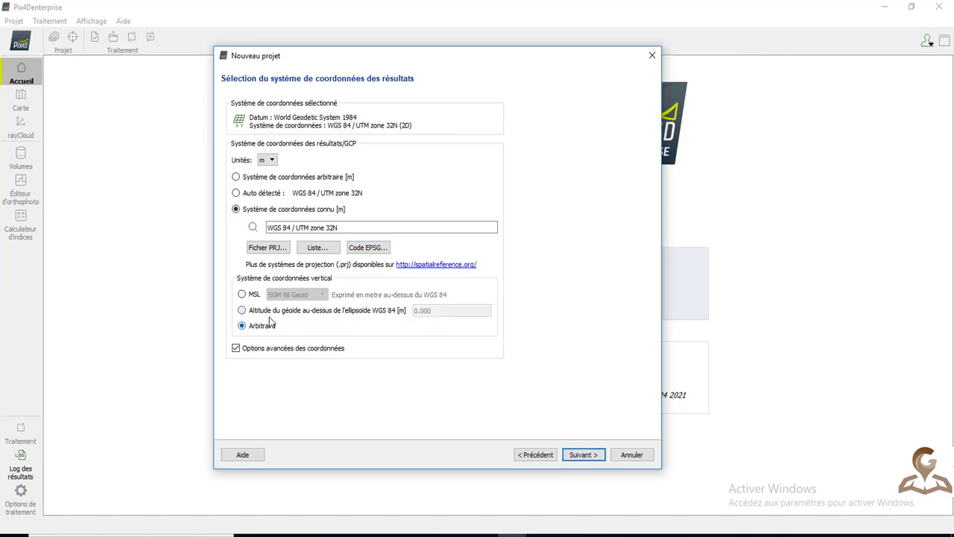
{"action": "left_click", "coordinate": [271, 311]}
{"action": "left_click", "coordinate": [261, 296]}
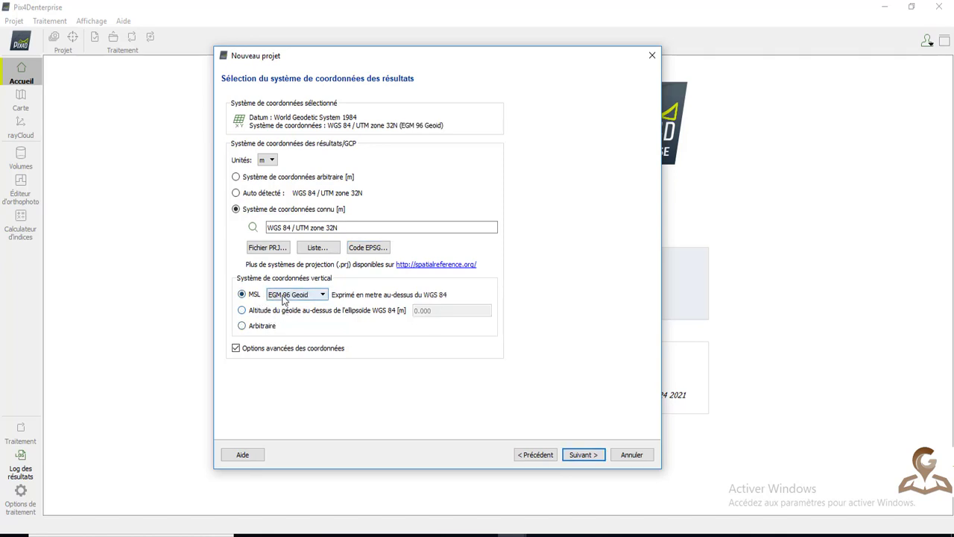
- Review the MSL geoid and geoid height options, set the vertical coordinate system to Arbitraire, and continue to the processing templates
{"action": "left_click", "coordinate": [284, 297]}
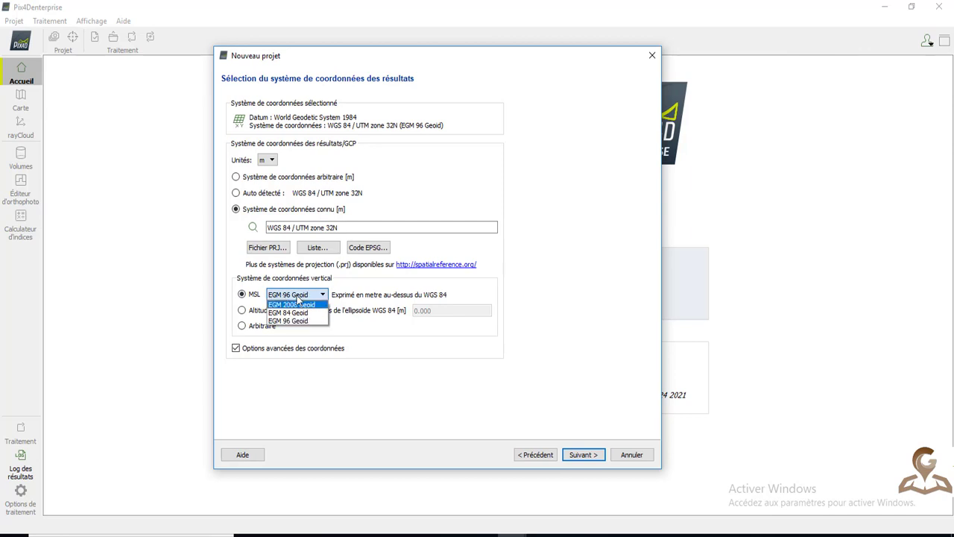
{"action": "left_click", "coordinate": [281, 320]}
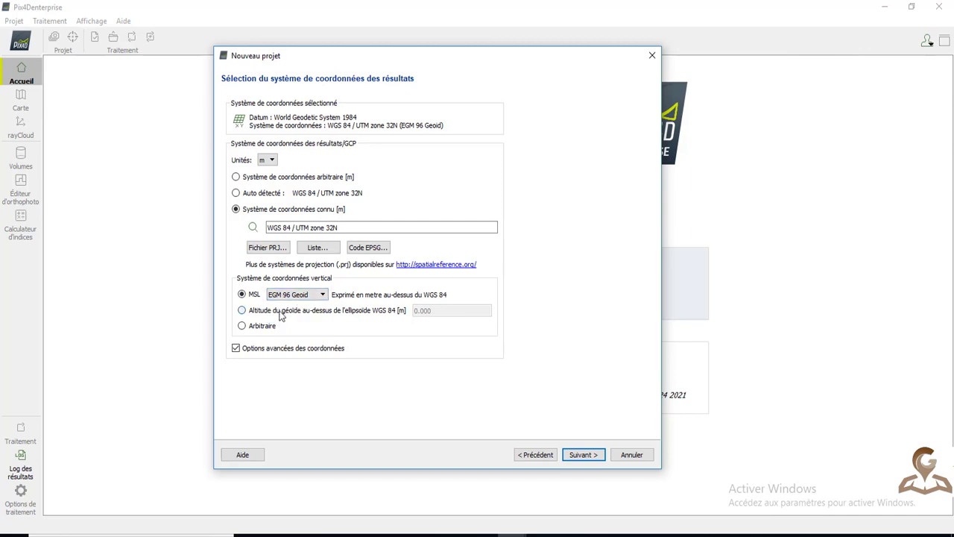
{"action": "left_click", "coordinate": [280, 314]}
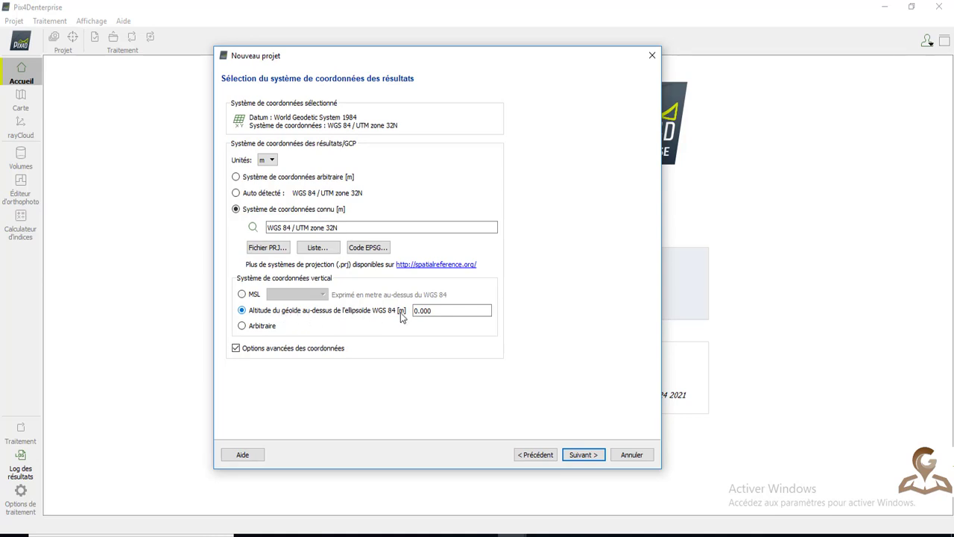
{"action": "left_click", "coordinate": [267, 326]}
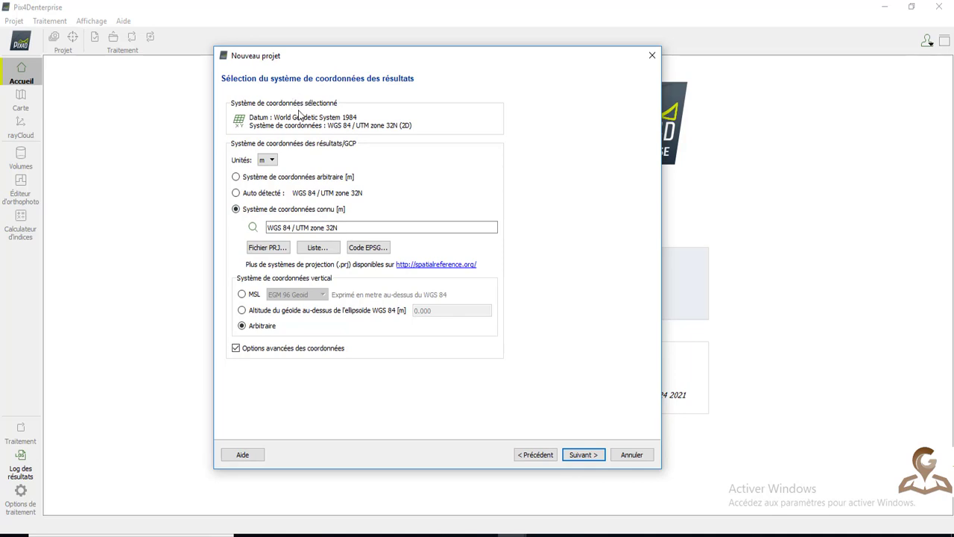
{"action": "left_click", "coordinate": [581, 454]}
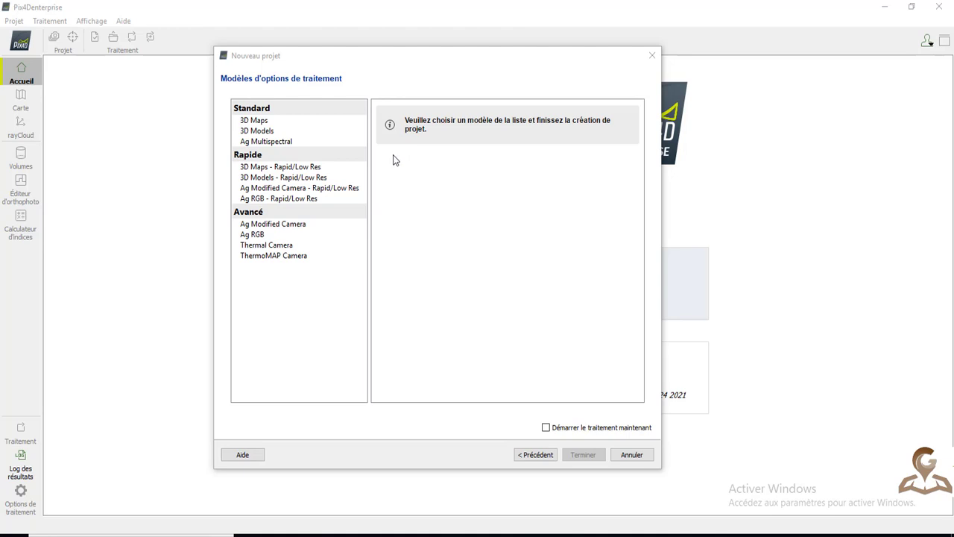
- Examine the descriptions and generated results of the standard 3D Maps, 3D Models and Ag Multispectral processing templates
{"action": "left_click", "coordinate": [256, 122]}
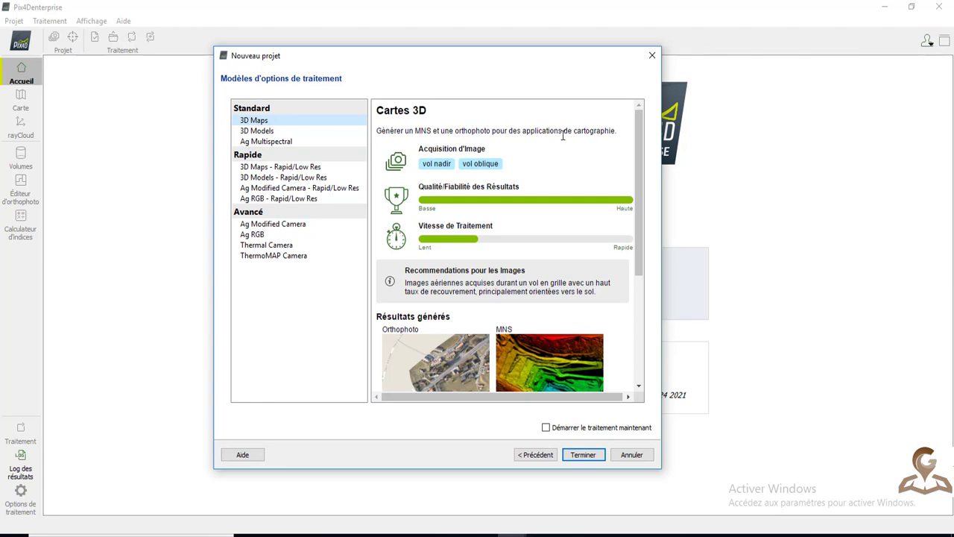
{"action": "scroll", "coordinate": [459, 209], "scroll_direction": "down", "scroll_amount": 2}
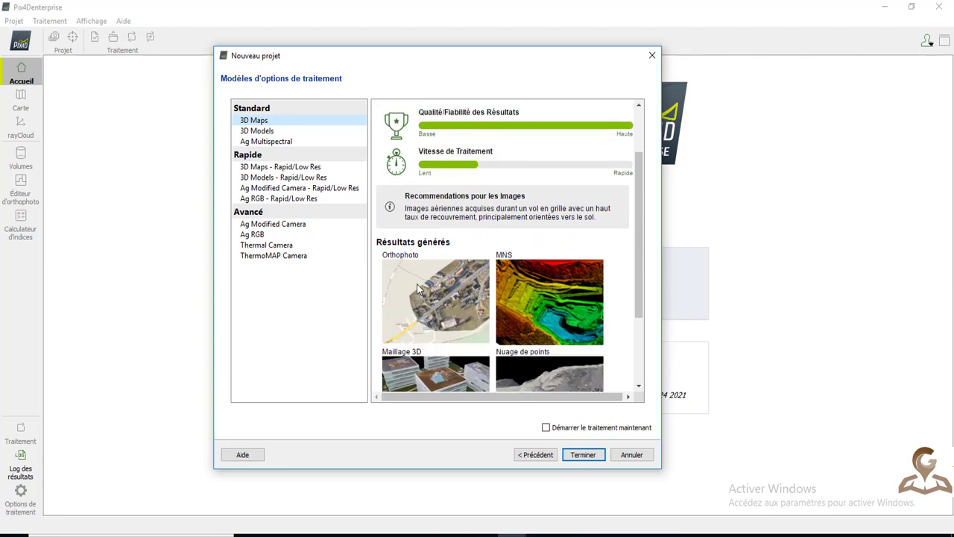
{"action": "scroll", "coordinate": [532, 289], "scroll_direction": "down", "scroll_amount": 2}
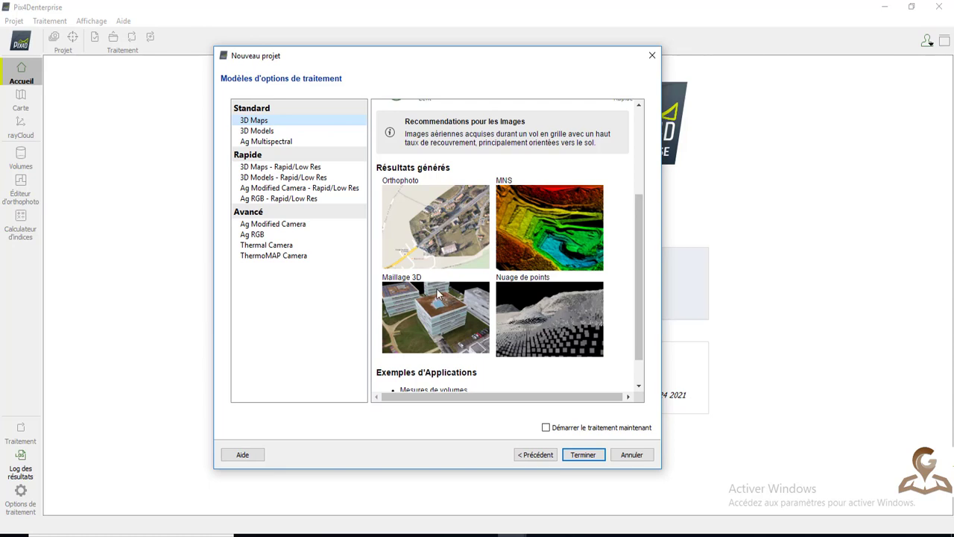
{"action": "scroll", "coordinate": [437, 287], "scroll_direction": "up", "scroll_amount": 1}
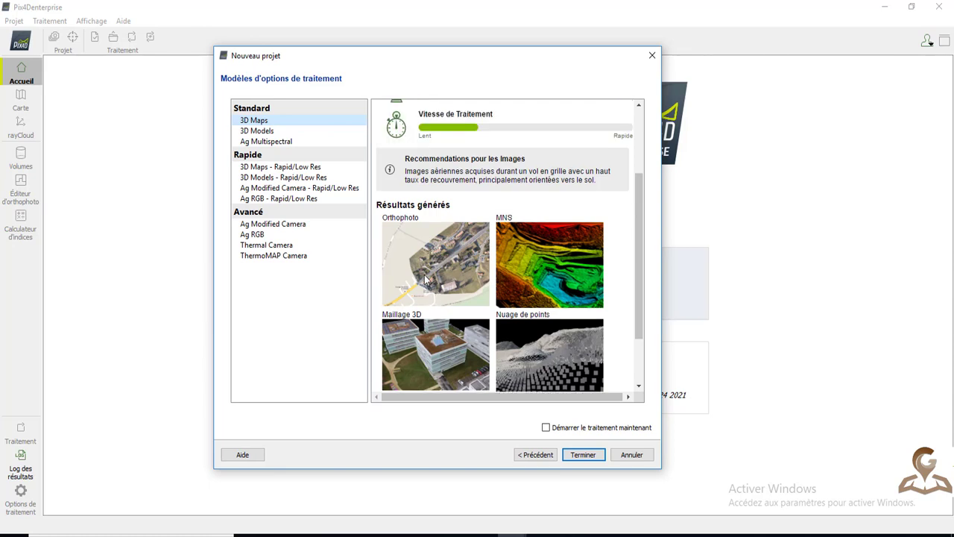
{"action": "left_click", "coordinate": [266, 133]}
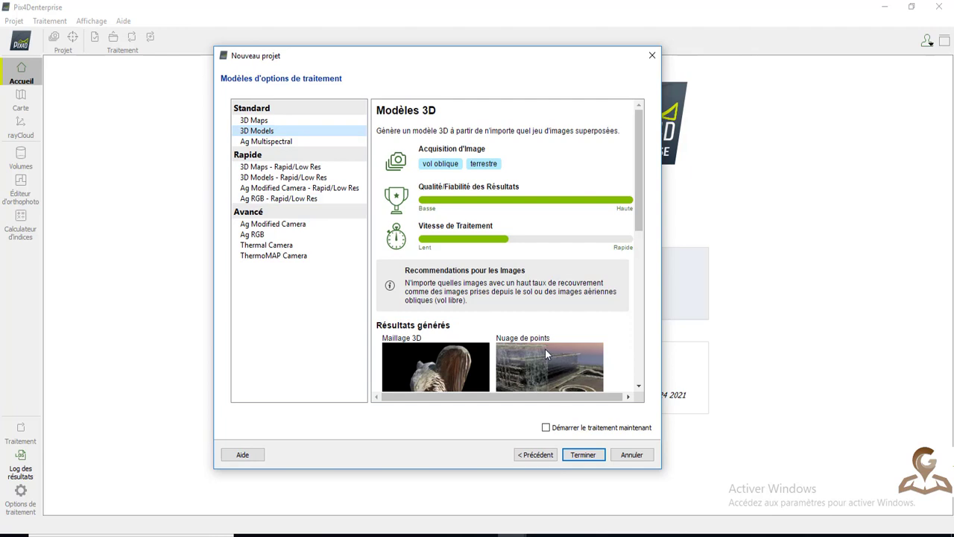
{"action": "scroll", "coordinate": [544, 348], "scroll_direction": "down", "scroll_amount": 2}
{"action": "scroll", "coordinate": [474, 327], "scroll_direction": "up", "scroll_amount": 2}
{"action": "left_click", "coordinate": [325, 143]}
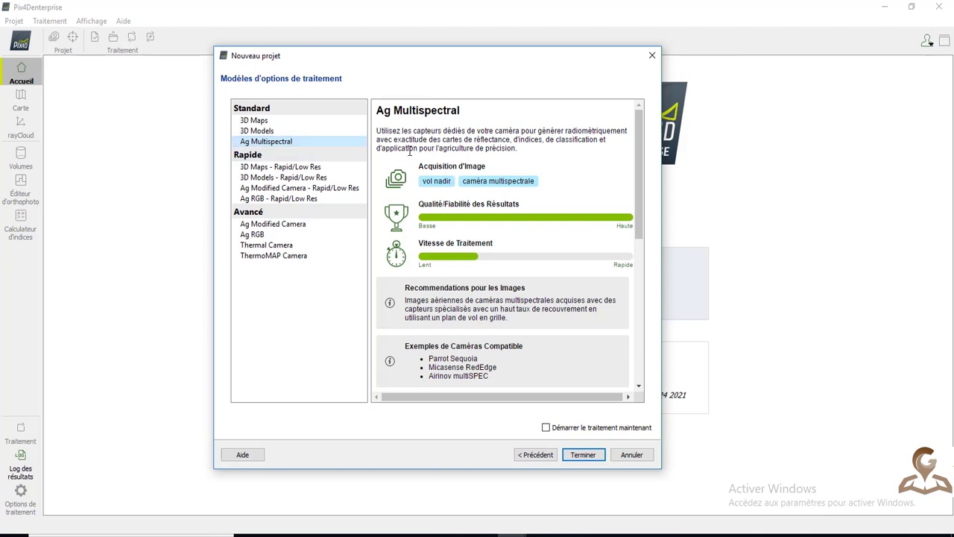
- Choose the standard 3D Maps processing template and finish creating the project without starting the processing immediately
{"action": "left_click", "coordinate": [316, 130]}
{"action": "left_click", "coordinate": [316, 121]}
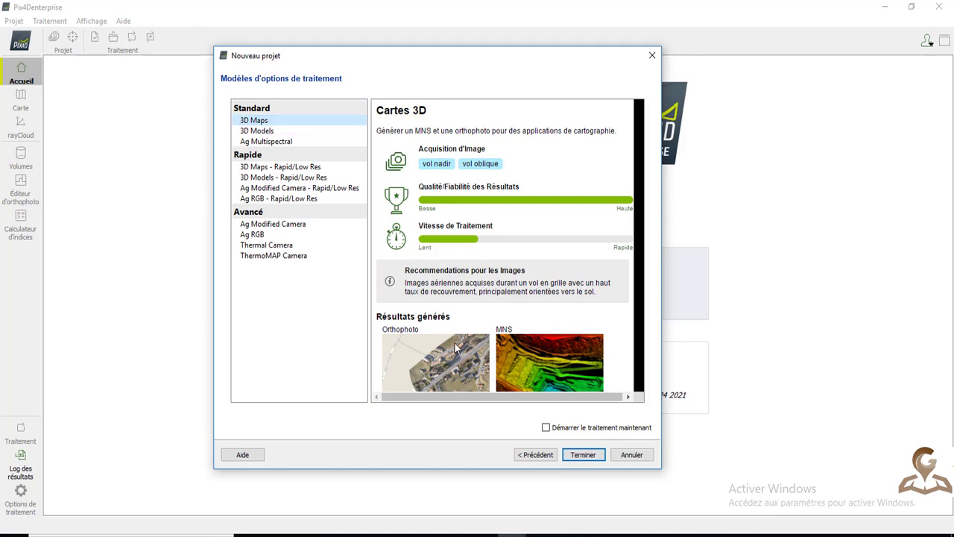
{"action": "scroll", "coordinate": [474, 333], "scroll_direction": "down", "scroll_amount": 3}
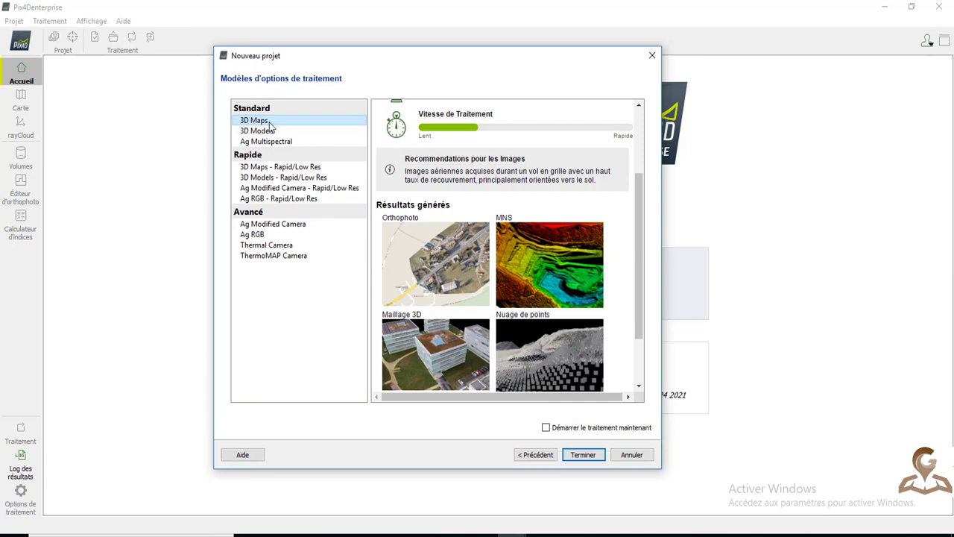
{"action": "left_click", "coordinate": [583, 456]}
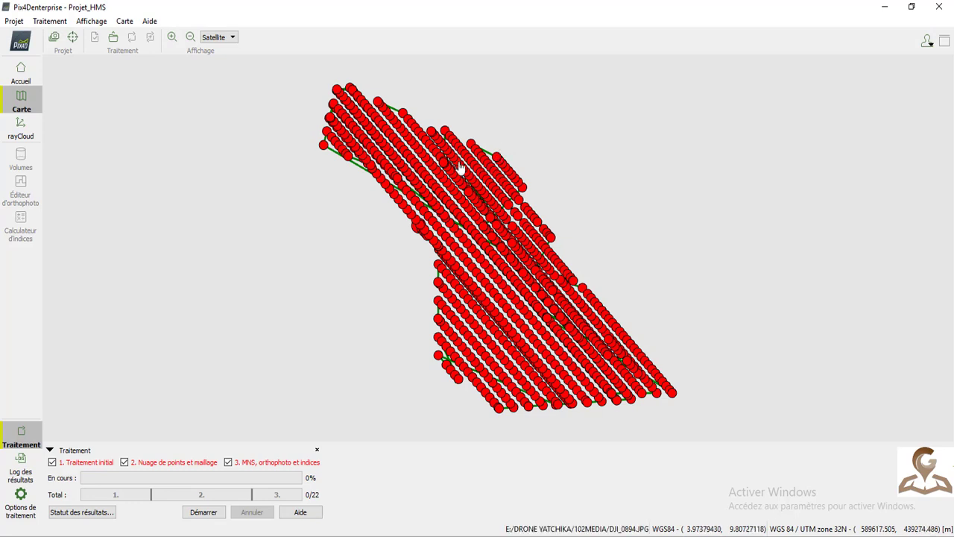
- View the drone image DJI_0680.JPG from the flight map at full-screen size, and close it
{"action": "left_click", "coordinate": [415, 132]}
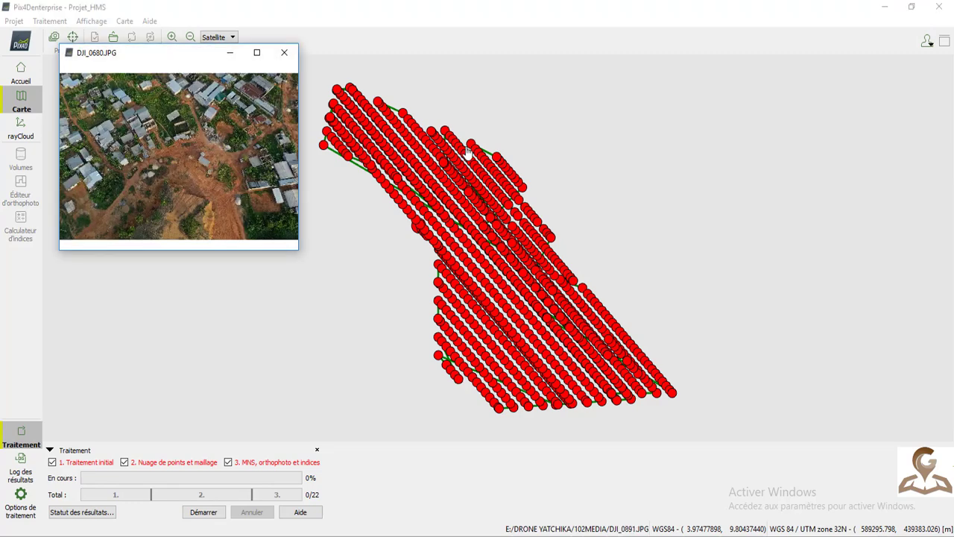
{"action": "left_click", "coordinate": [256, 52]}
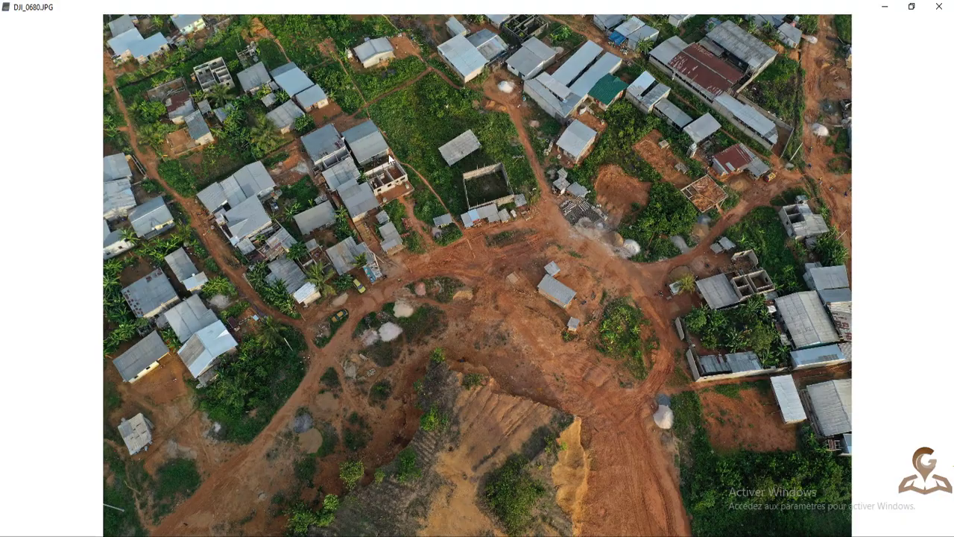
{"action": "left_click", "coordinate": [939, 7]}
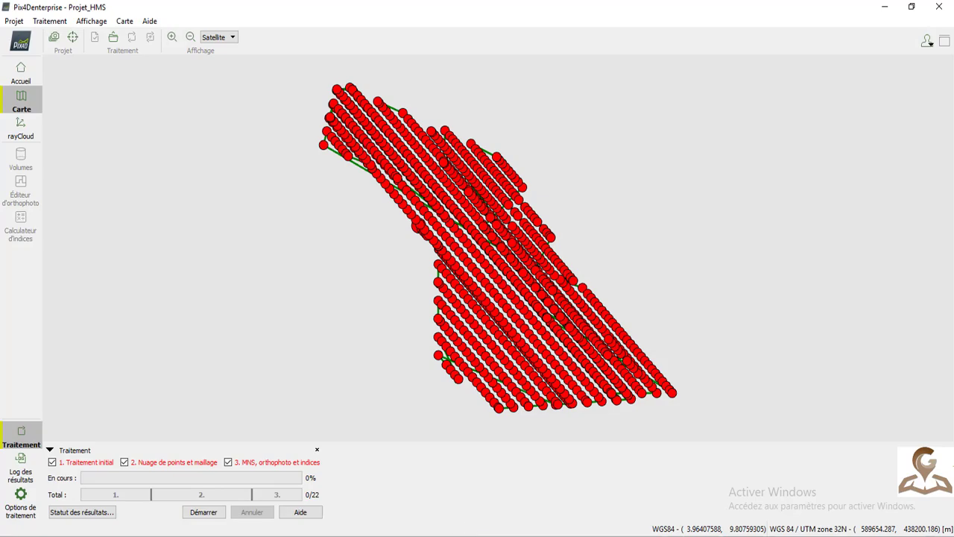
- Switch to the Chrome browser and look at the videos on the Home Made School YouTube channel
{"action": "left_click", "coordinate": [395, 536]}
{"action": "left_click", "coordinate": [521, 497]}
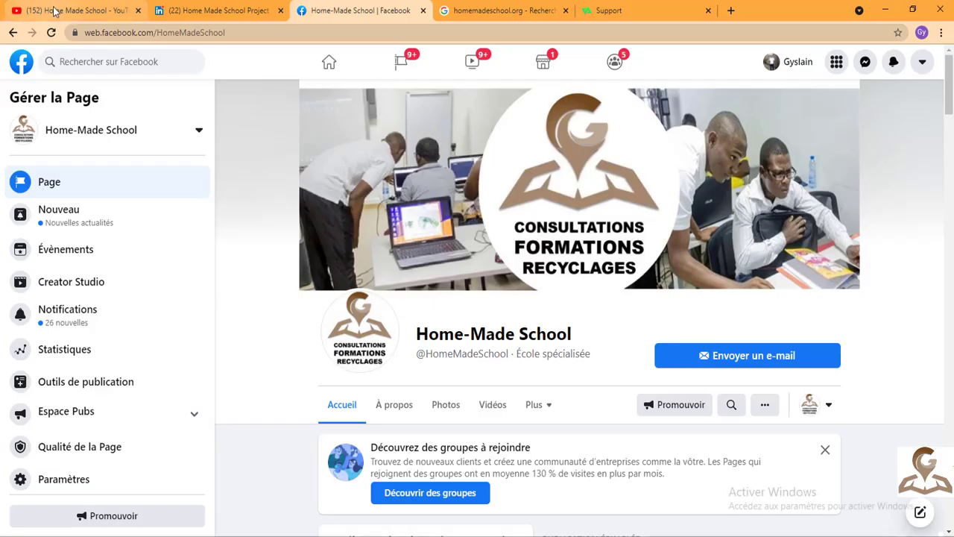
{"action": "left_click", "coordinate": [53, 7]}
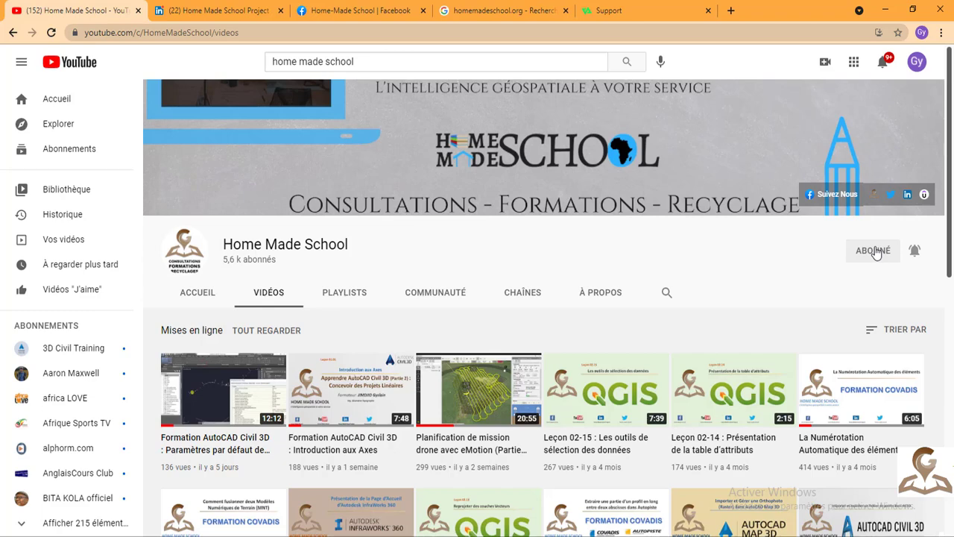
{"action": "scroll", "coordinate": [876, 252], "scroll_direction": "down", "scroll_amount": 1}
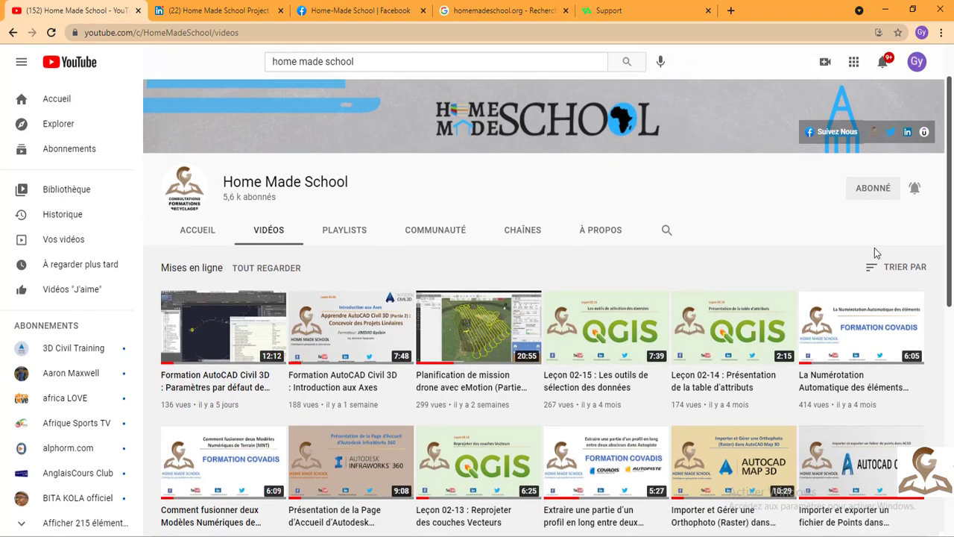